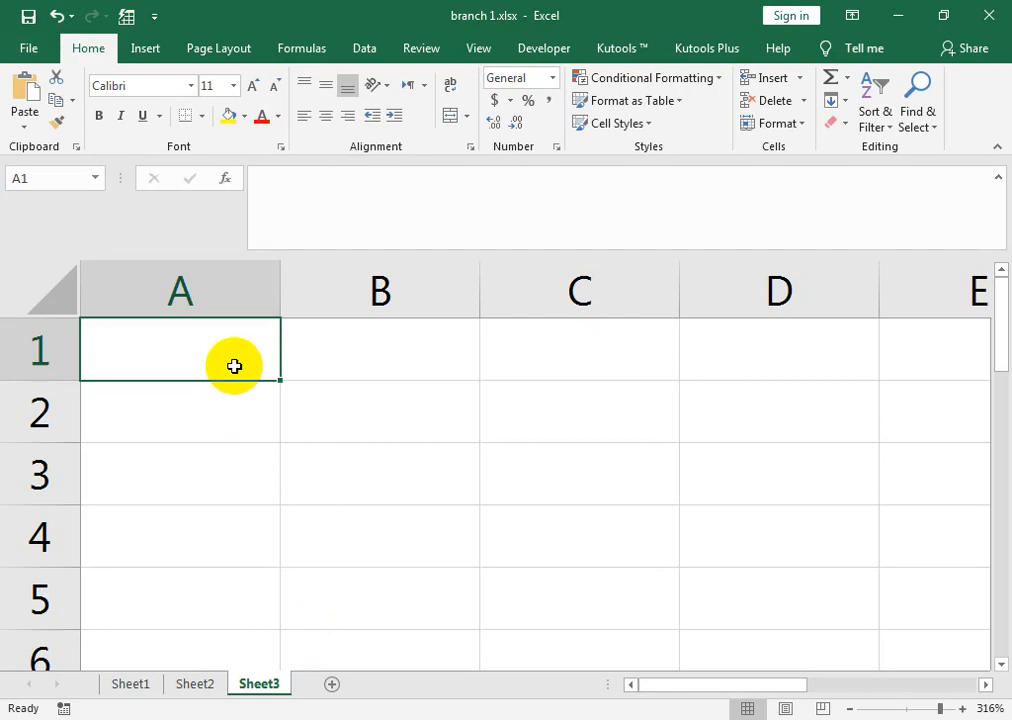
# Enter 10000 in cell A1.
pyautogui.write('10000')
pyautogui.press('Return')
# Set the font size of cell A1 to 28.
pyautogui.click(234, 366)
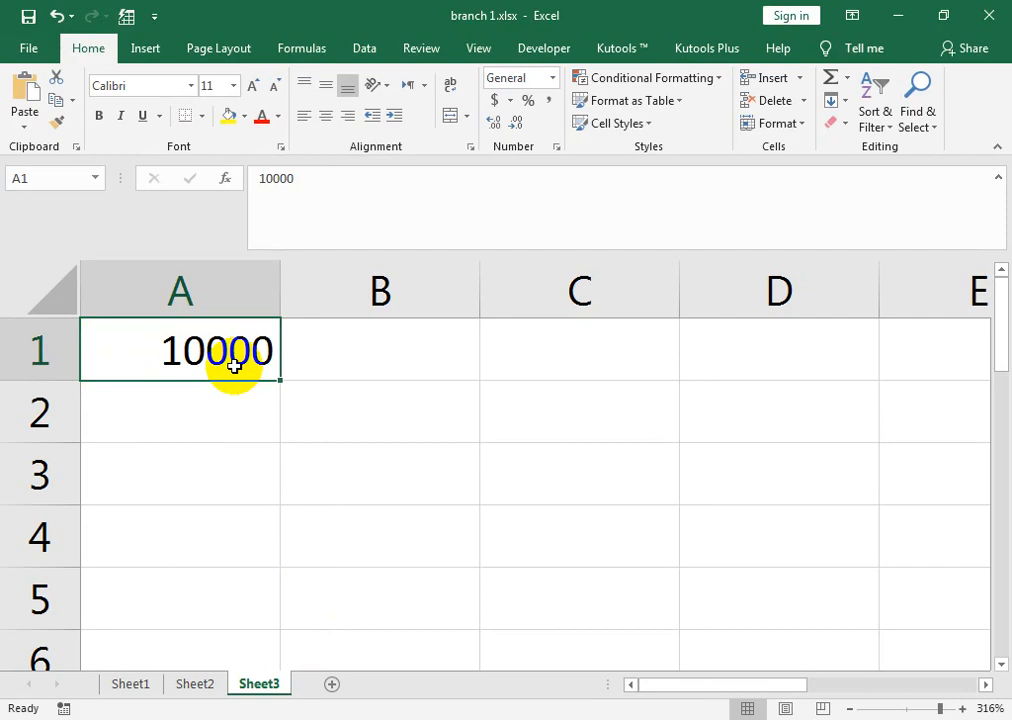
pyautogui.press('alt')
pyautogui.press('h')
pyautogui.press('f')
pyautogui.press('s')
pyautogui.hotkey('alt', 'Down')
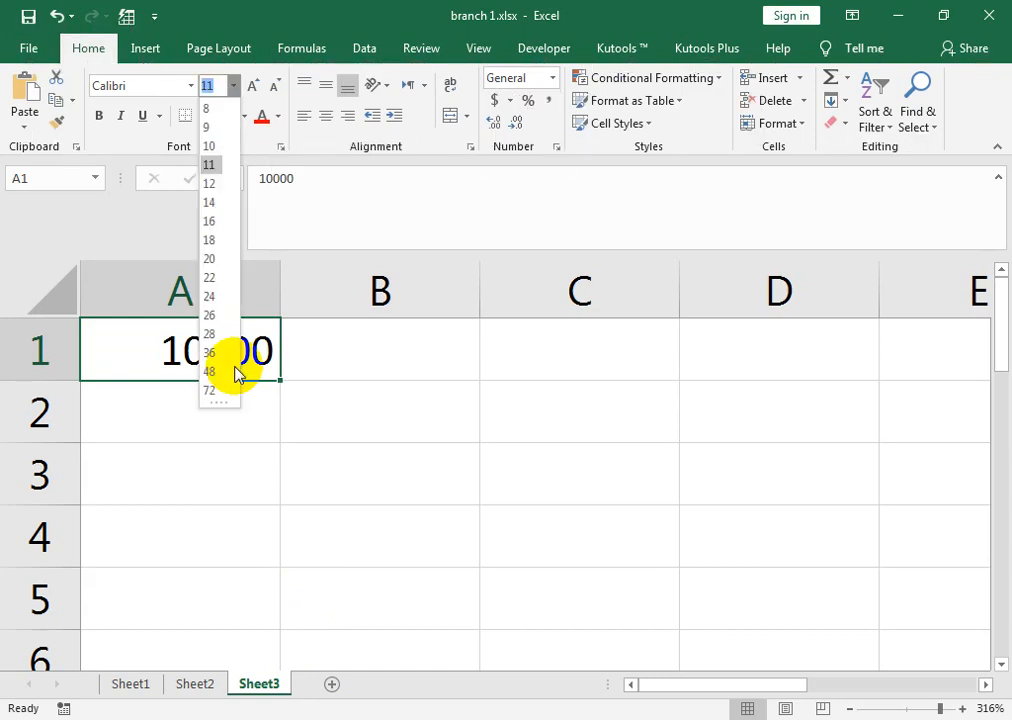
pyautogui.press('Down')
pyautogui.press('Down')
pyautogui.press('Down')
pyautogui.press('Down')
pyautogui.press('Down')
pyautogui.press('Down')
pyautogui.press('Down')
pyautogui.press('Down')
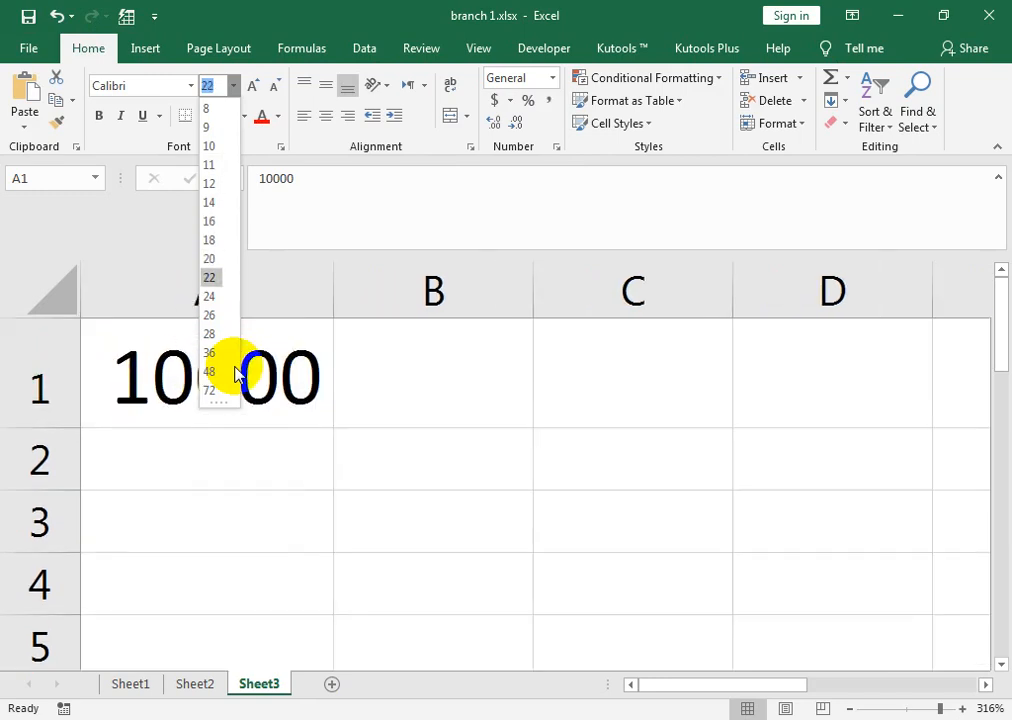
pyautogui.press('Down')
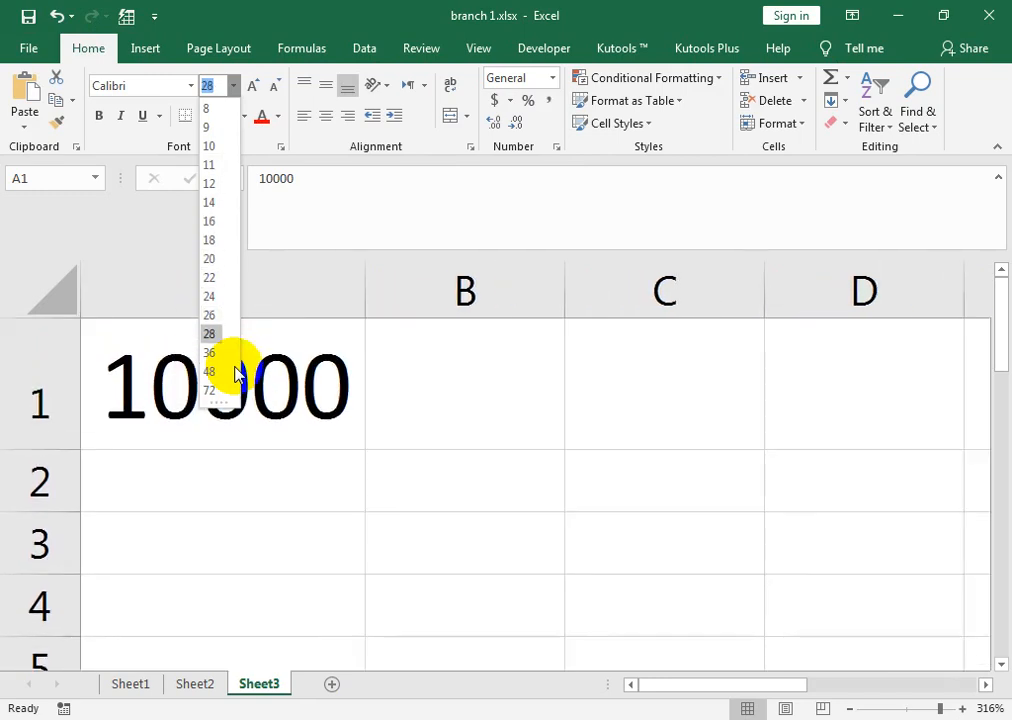
pyautogui.press('Return')
pyautogui.press('Right')
pyautogui.press('Left')
# Set the font size of cell A1 to 48.
pyautogui.press('alt')
pyautogui.press('h')
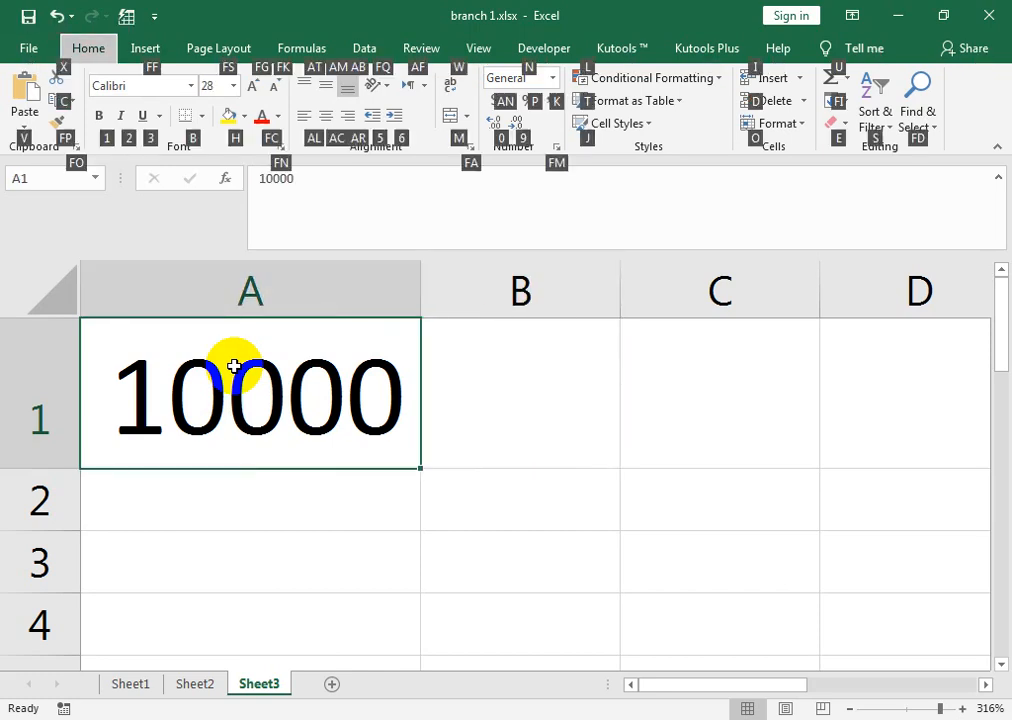
pyautogui.press('f')
pyautogui.press('s')
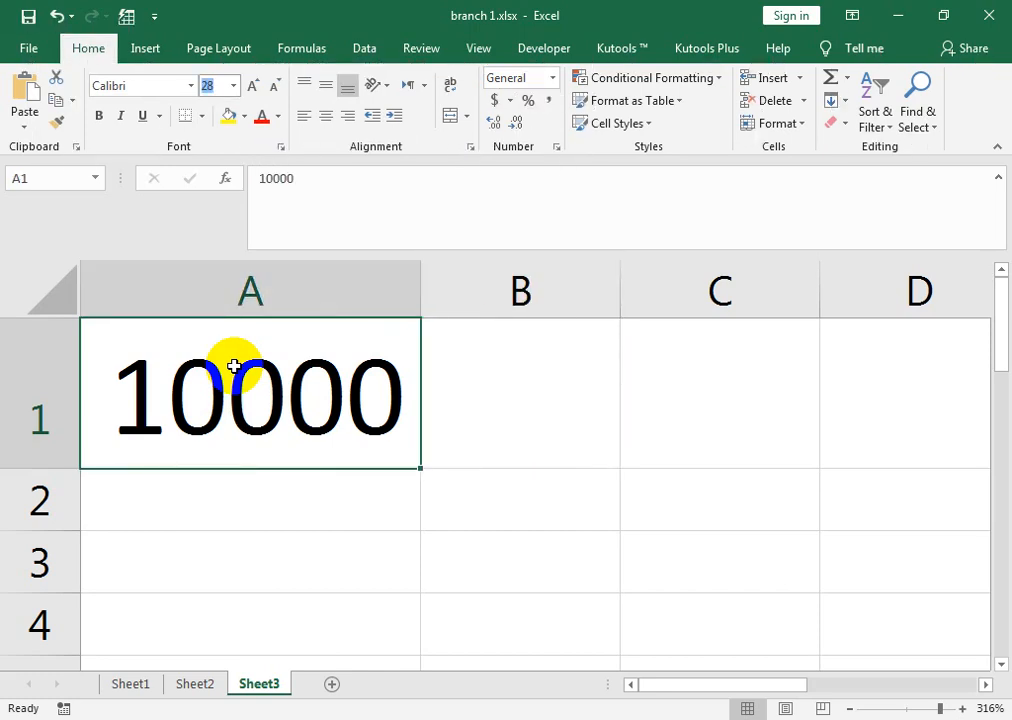
pyautogui.hotkey('alt', 'Down')
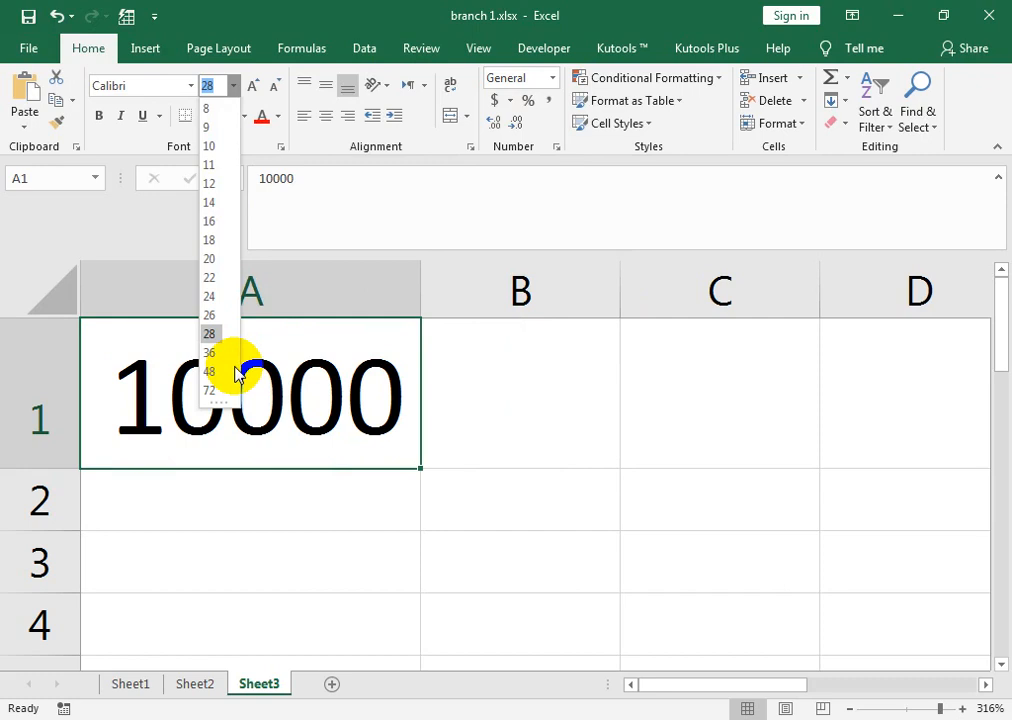
pyautogui.press('Down')
pyautogui.press('Down')
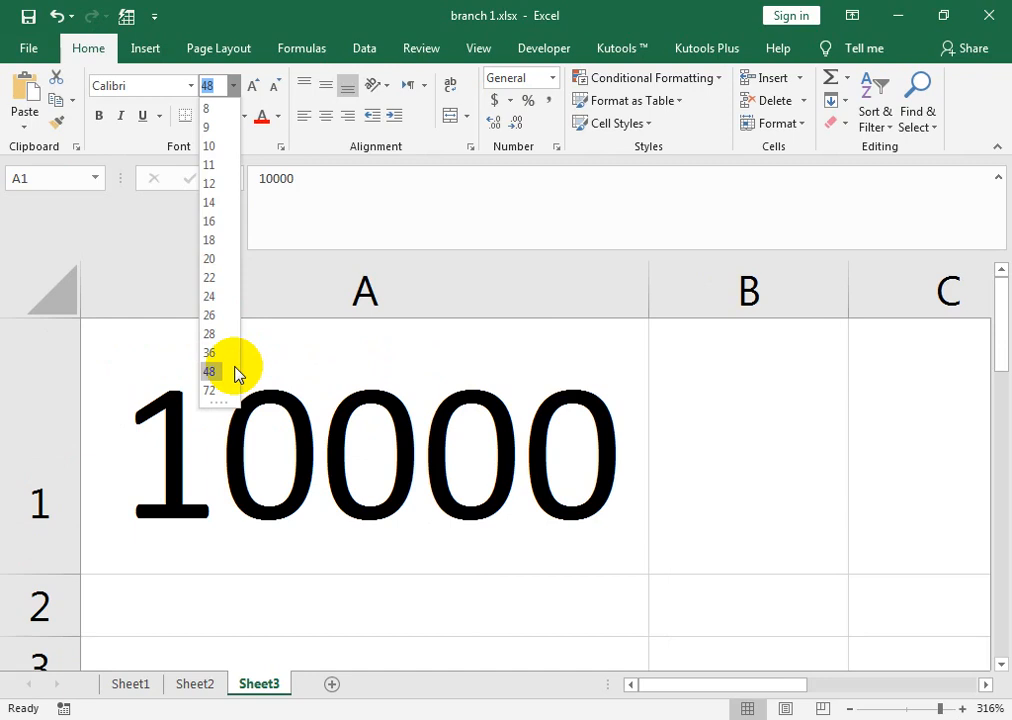
pyautogui.press('Return')
# Enter the formula =TODAY() in cell B4.
pyautogui.press('Right')
pyautogui.press('Right')
pyautogui.press('Right')
pyautogui.press('Down')
pyautogui.press('Down')
pyautogui.press('Down')
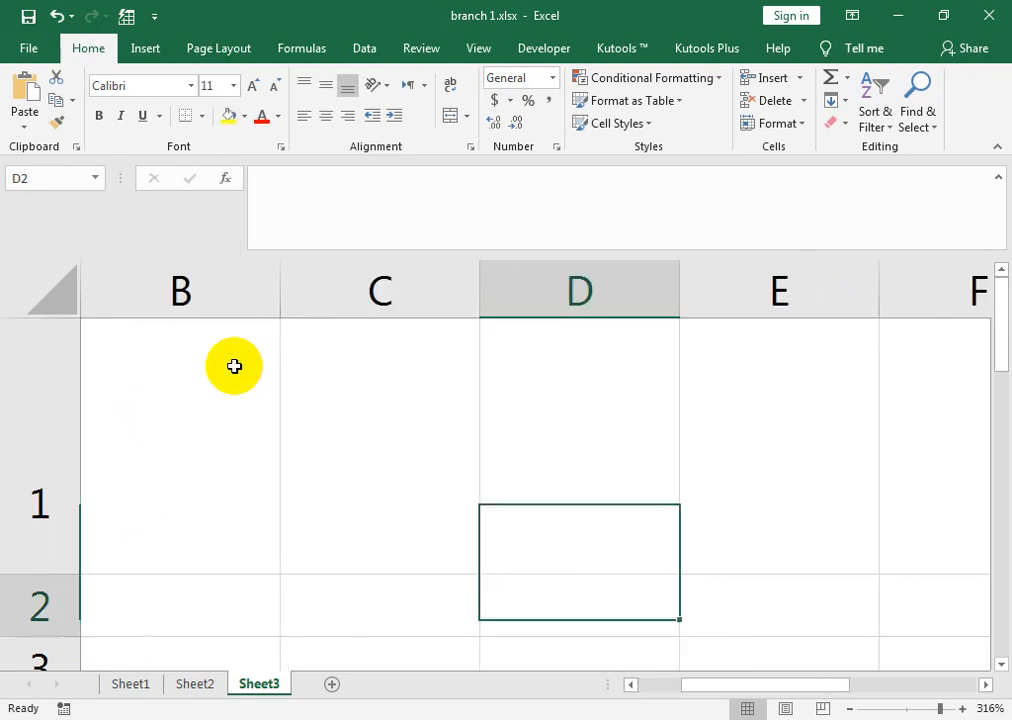
pyautogui.press('Down')
pyautogui.press('Down')
pyautogui.press('Left')
pyautogui.press('Left')
pyautogui.press('Up')
pyautogui.press('Up')
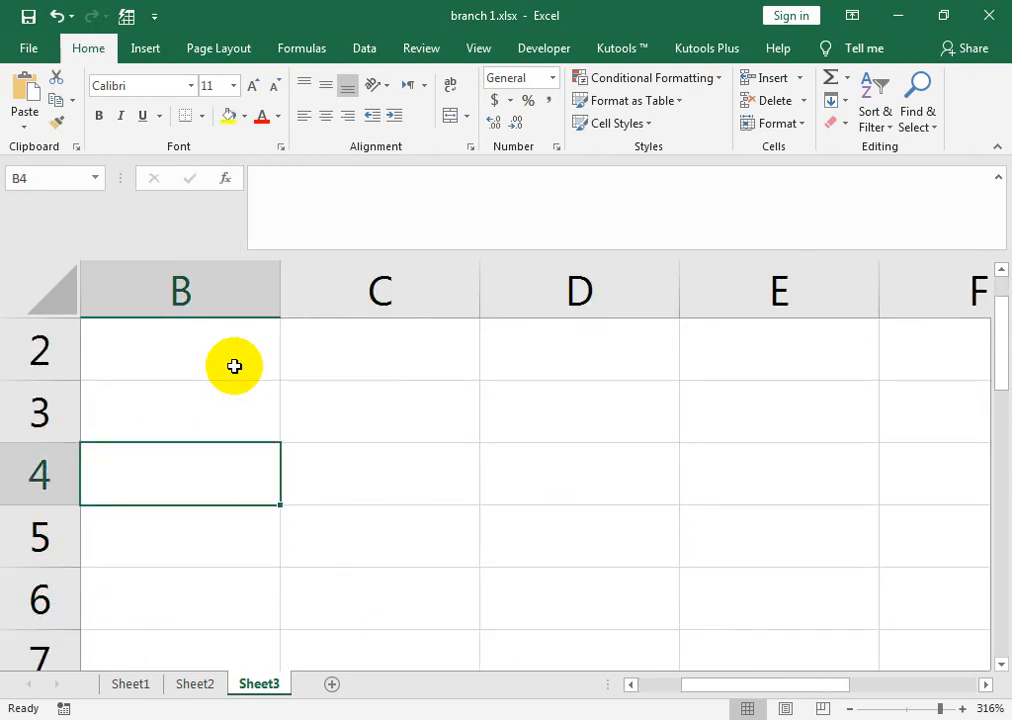
pyautogui.write('=today')
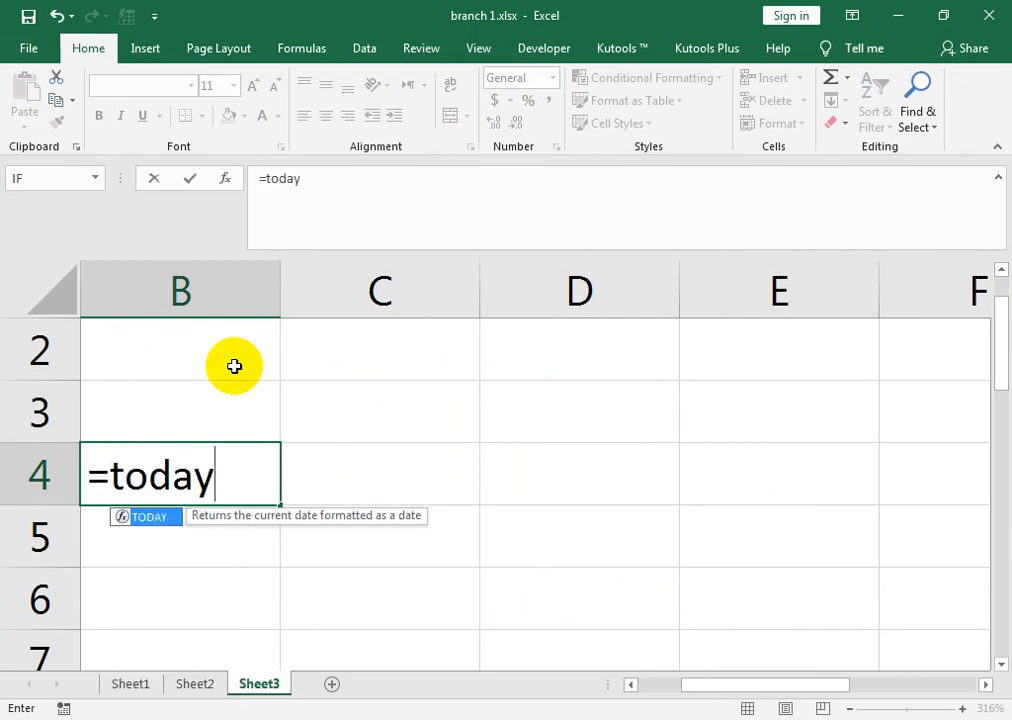
pyautogui.write('()')
pyautogui.press('Up')
pyautogui.press('Down')
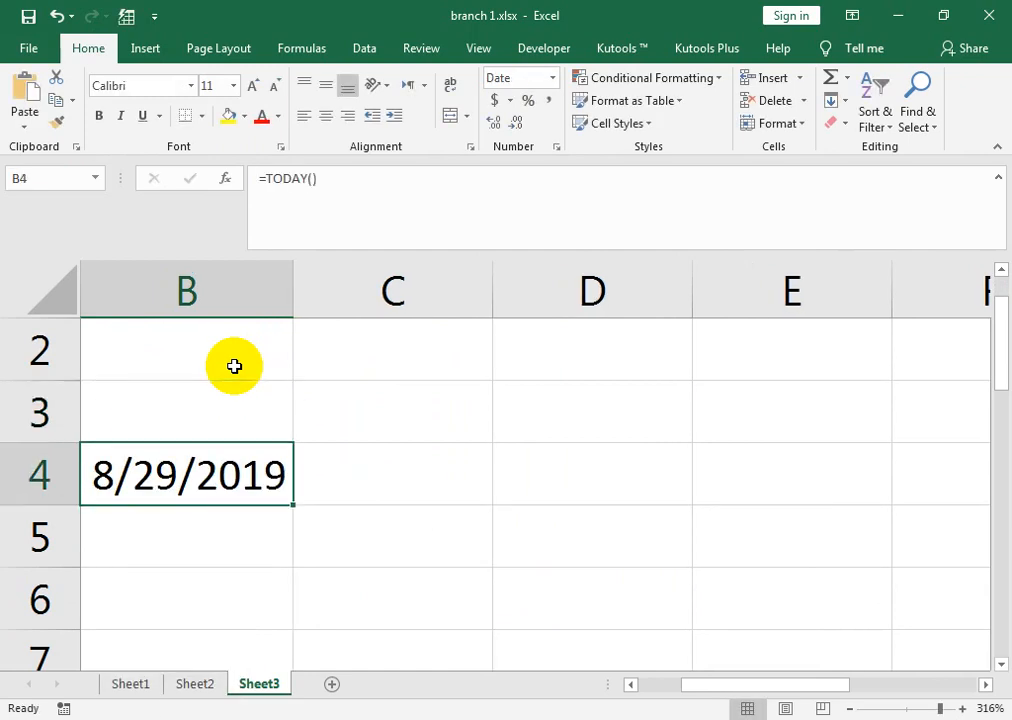
# Copy the date in B4 and paste only its value into cell C4.
pyautogui.hotkey('ctrl', 'c')
pyautogui.press('Right')
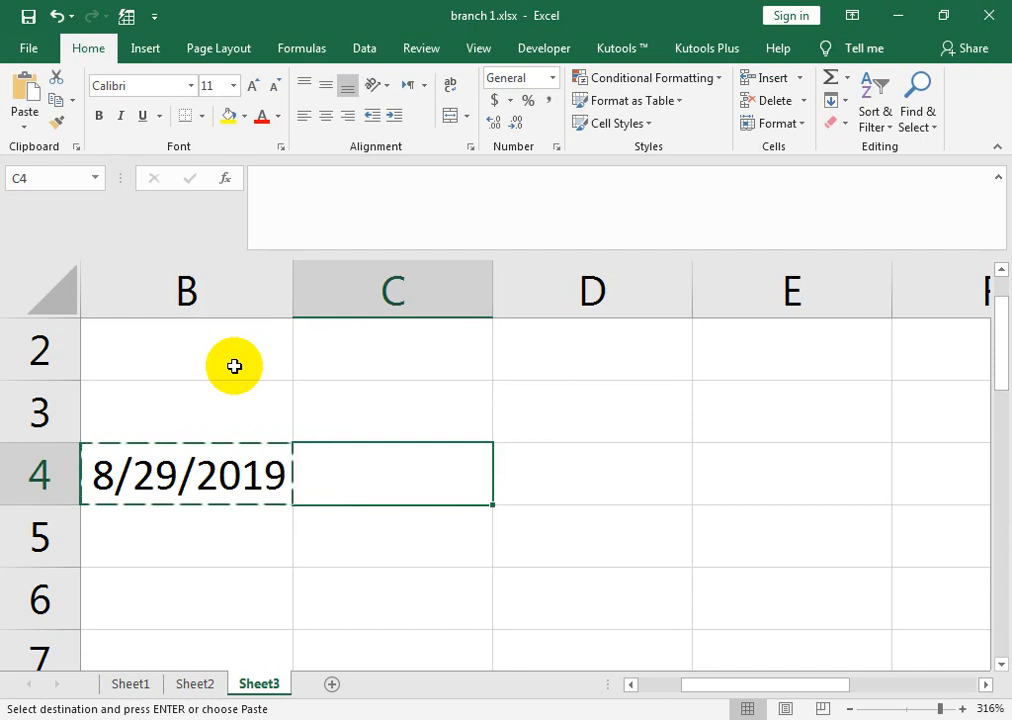
pyautogui.hotkey('ctrl', 'alt', 'v')
pyautogui.press('v')
pyautogui.press('Return')
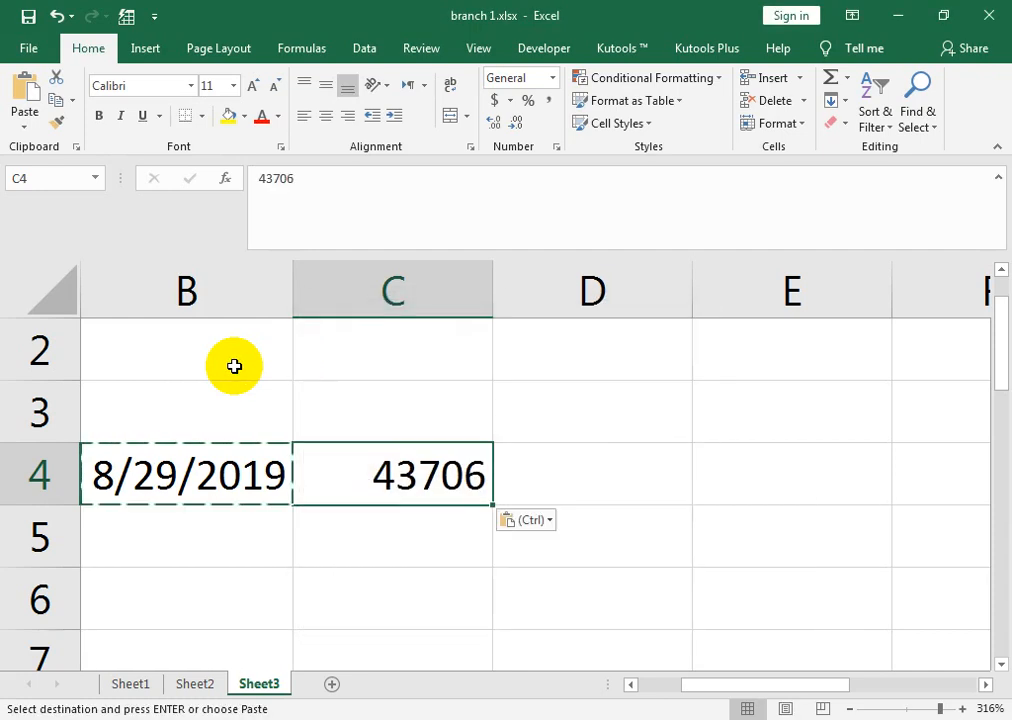
# Format the pasted value in C4 as a day-month-year date in the style 29-Aug-19.
pyautogui.press('Left')
pyautogui.press('Right')
pyautogui.press('Left')
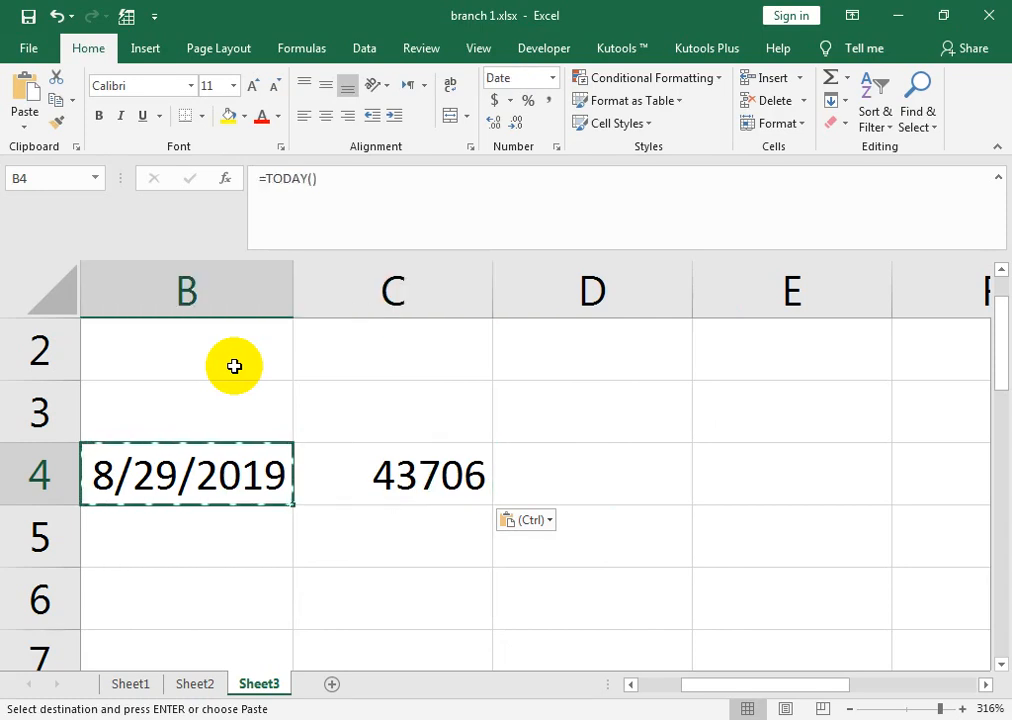
pyautogui.press('Right')
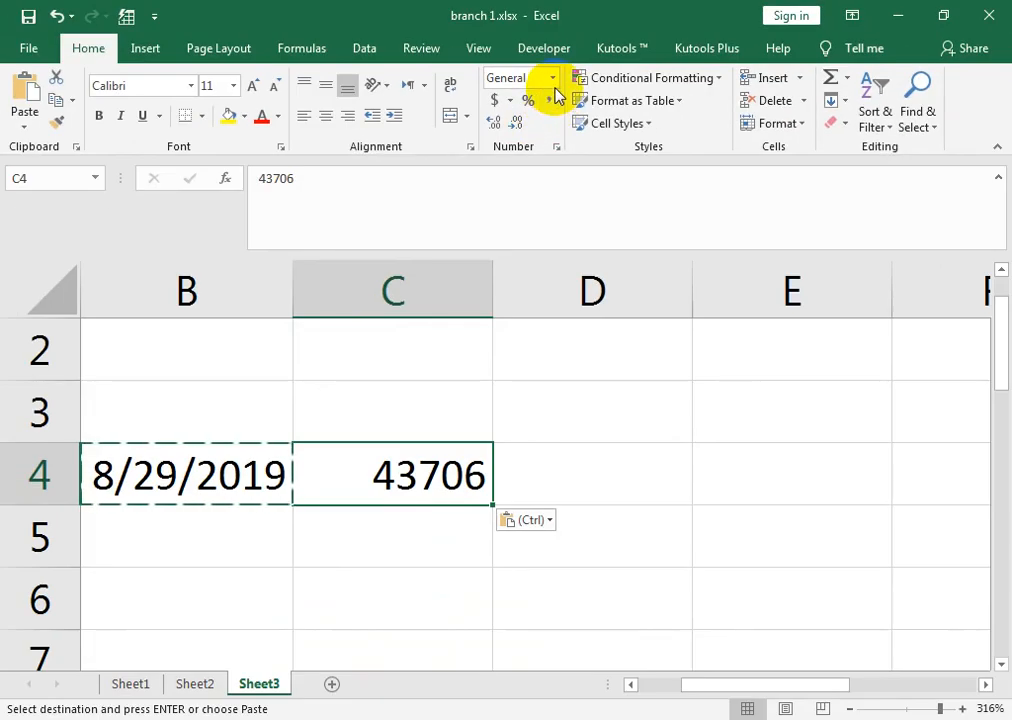
pyautogui.click(551, 78)
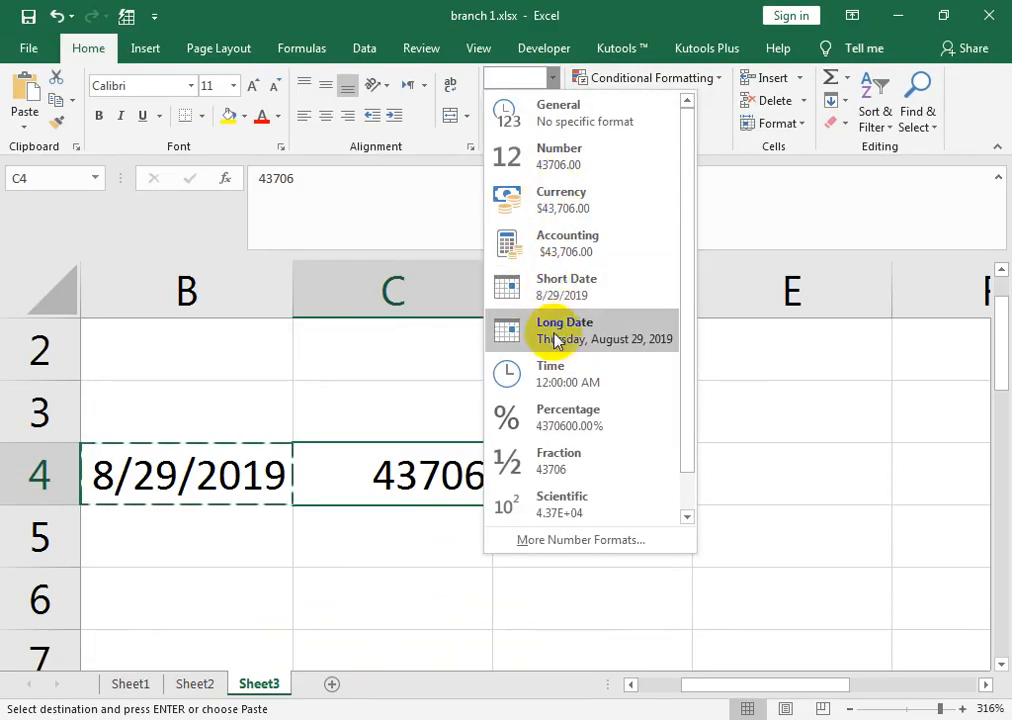
pyautogui.click(426, 18)
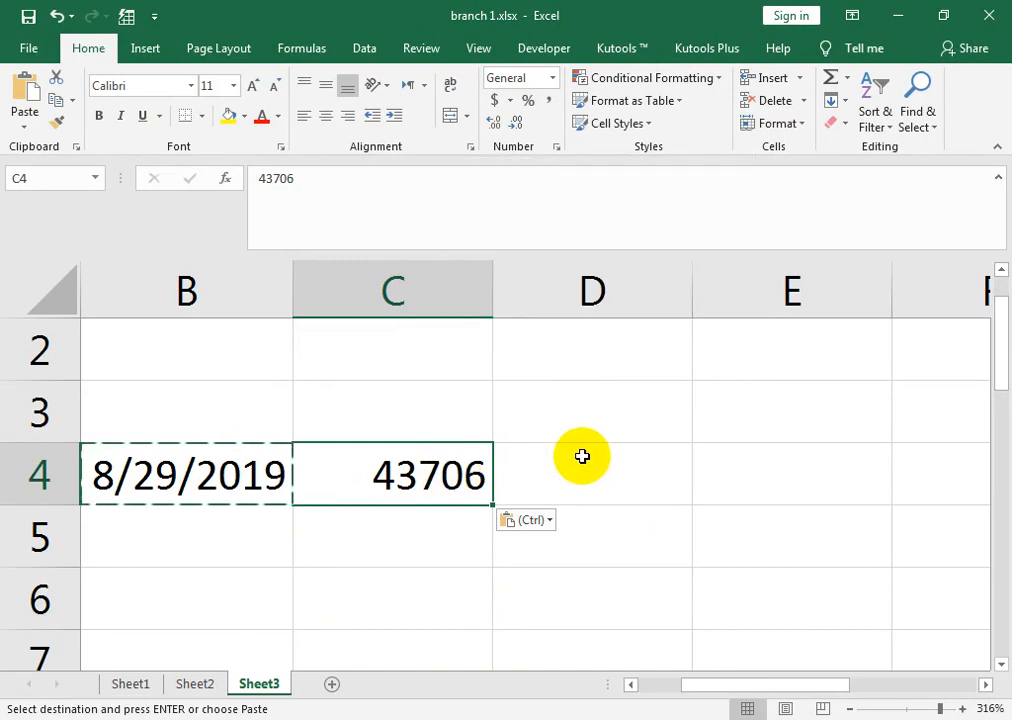
pyautogui.hotkey('ctrl', 'z')
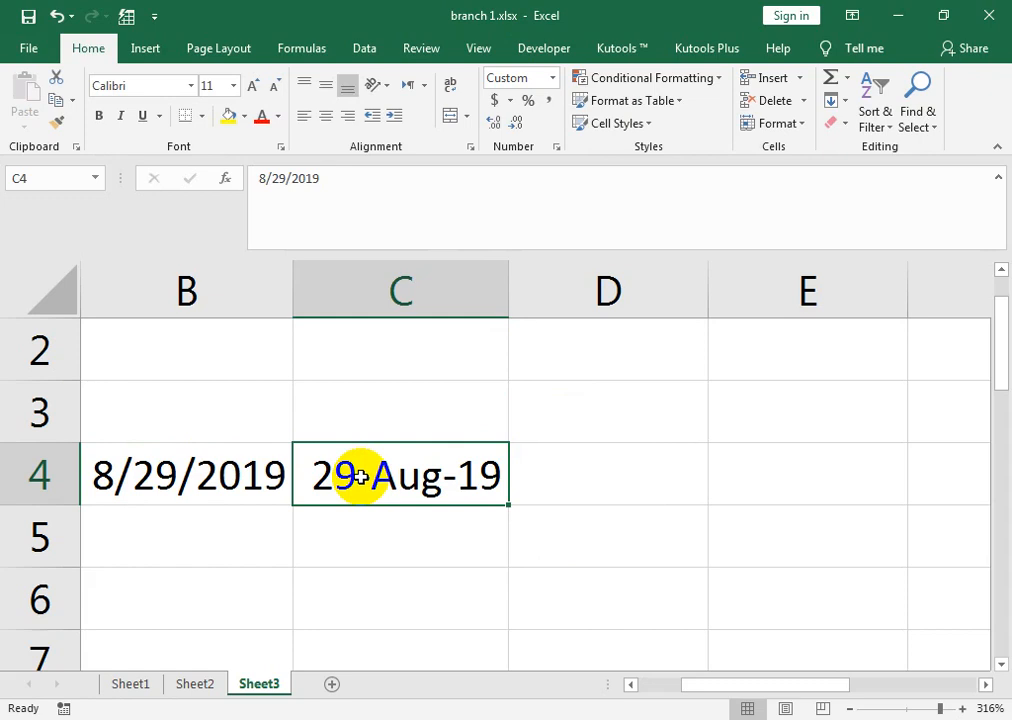
# Enter 1200 in cell B12.
pyautogui.moveTo(273, 604); pyautogui.dragTo(221, 520)
pyautogui.click(210, 351)
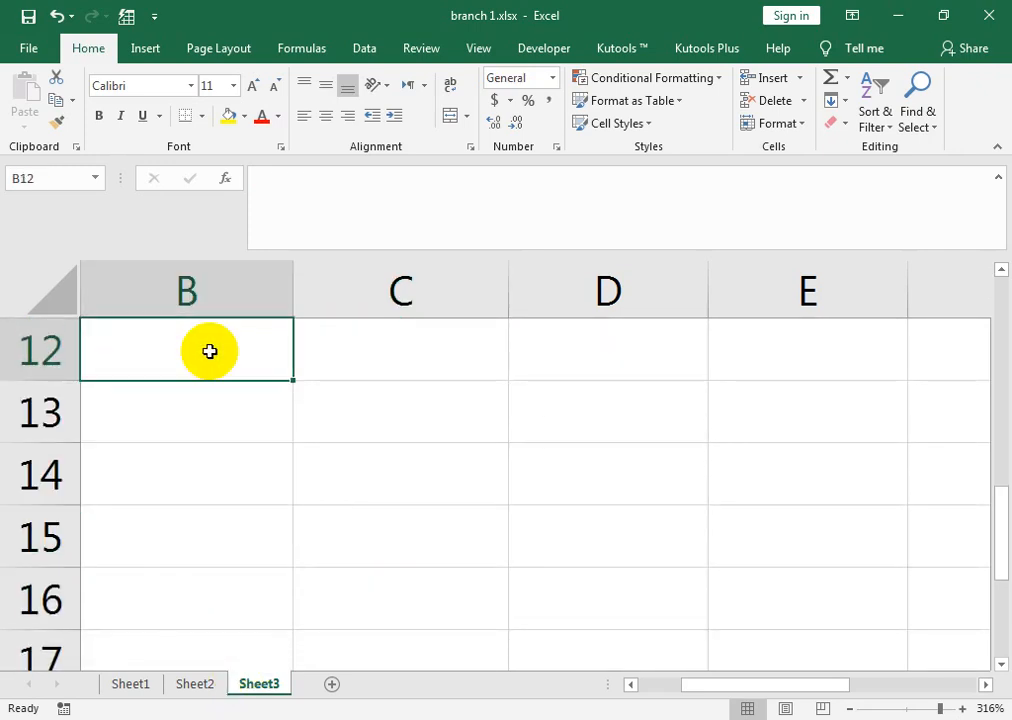
pyautogui.write('1200')
pyautogui.press('Return')
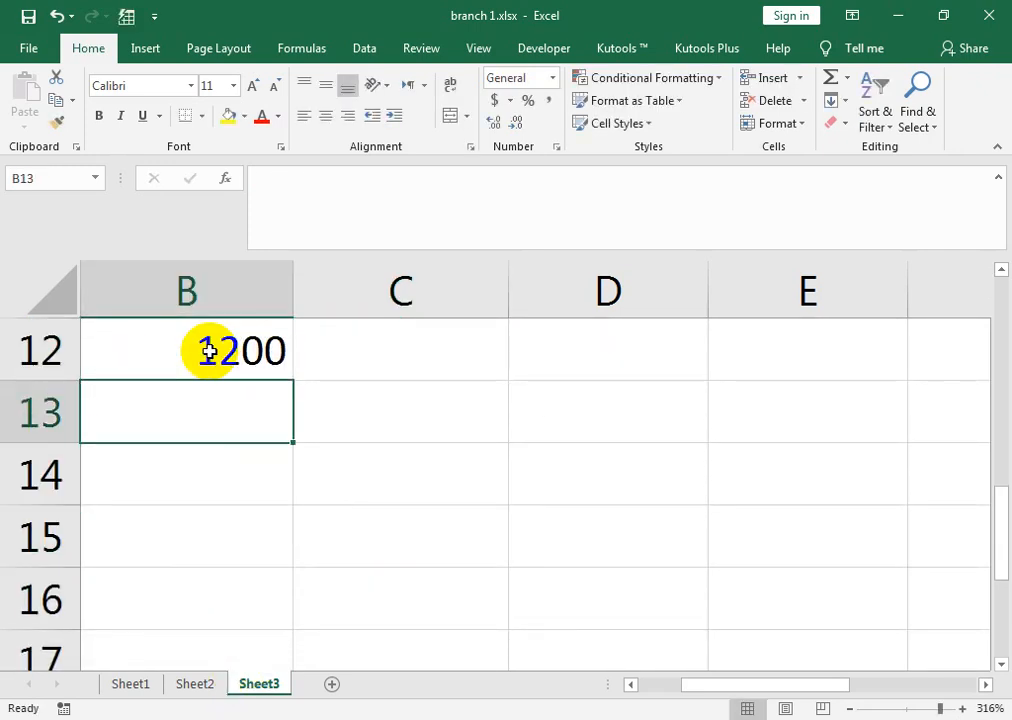
# Replace the content of cell B12 with 5%.
pyautogui.click(209, 351)
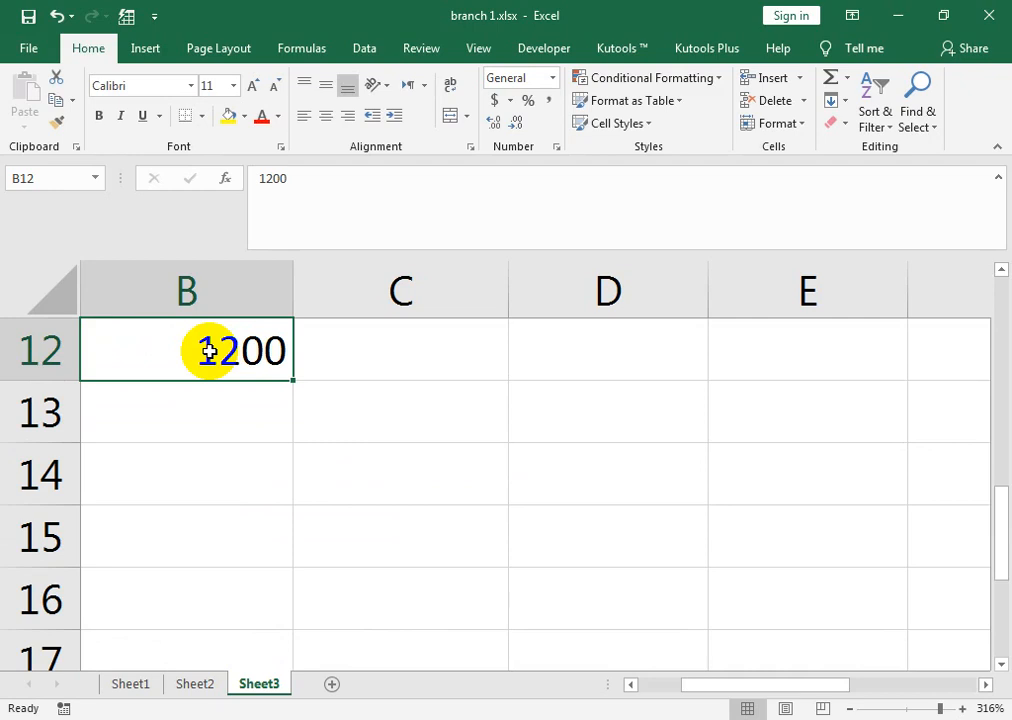
pyautogui.write('5')
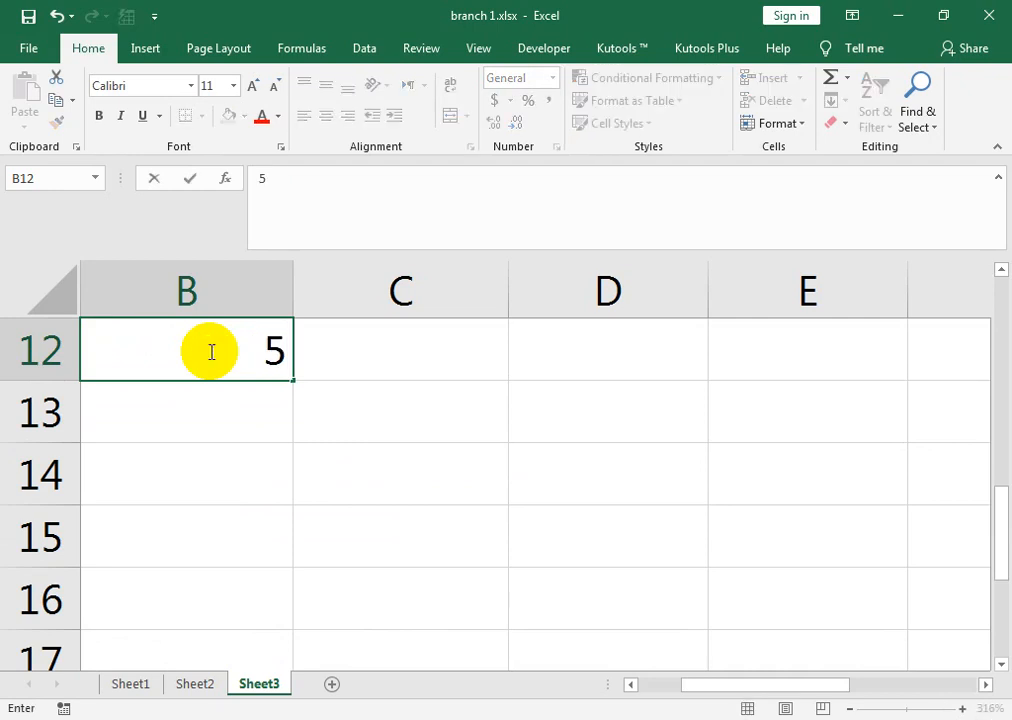
pyautogui.write('%')
pyautogui.press('Return')
# Clear cell B12 and enter 457% there instead.
pyautogui.click(209, 351)
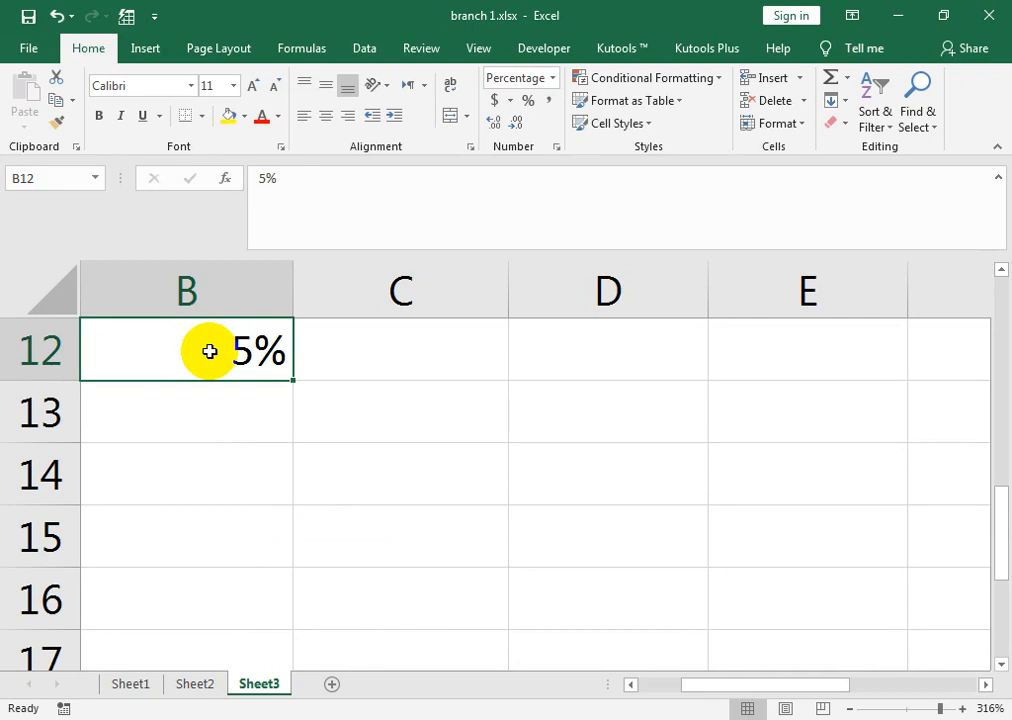
pyautogui.press('Delete')
pyautogui.write('457')
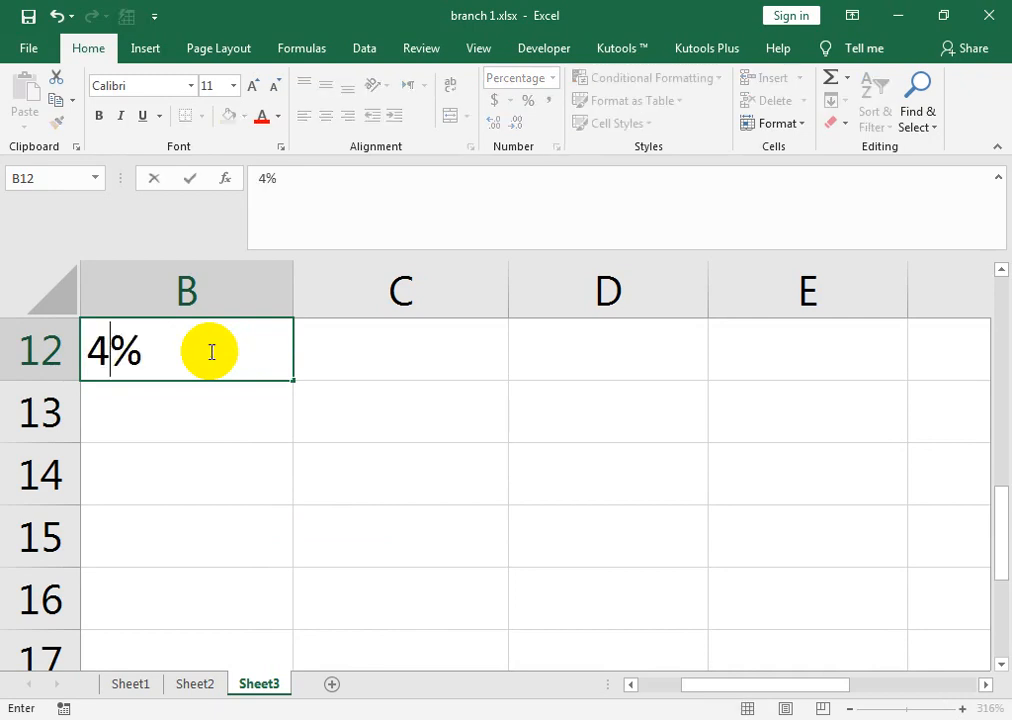
pyautogui.press('Return')
# Clear cell B12 and enter 45% there instead.
pyautogui.click(209, 351)
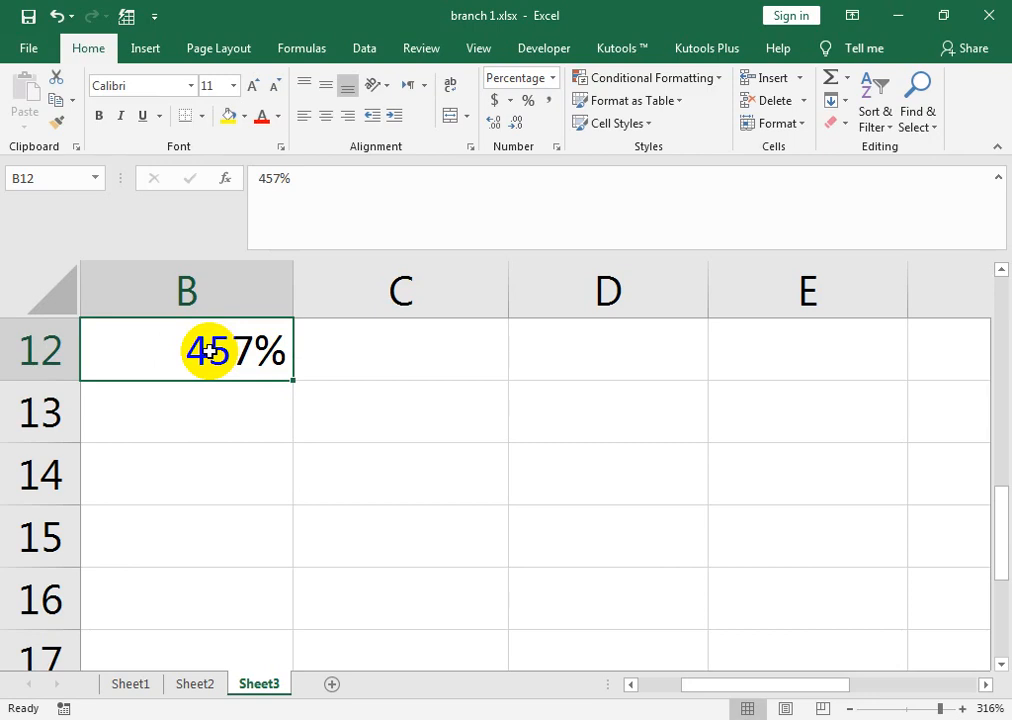
pyautogui.press('Delete')
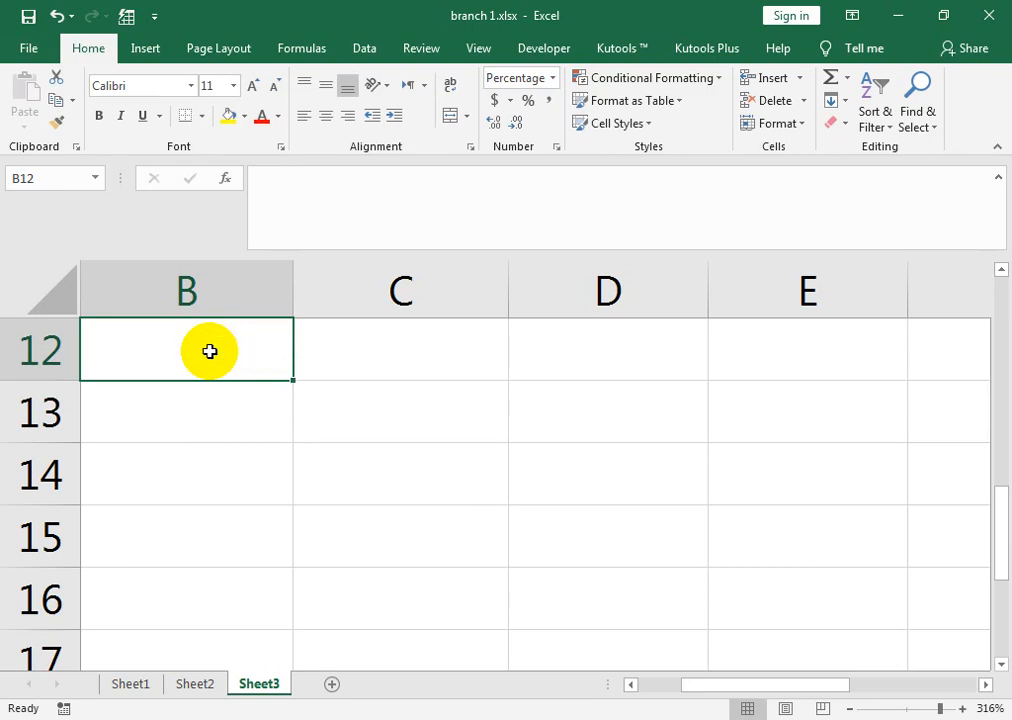
pyautogui.write('45%')
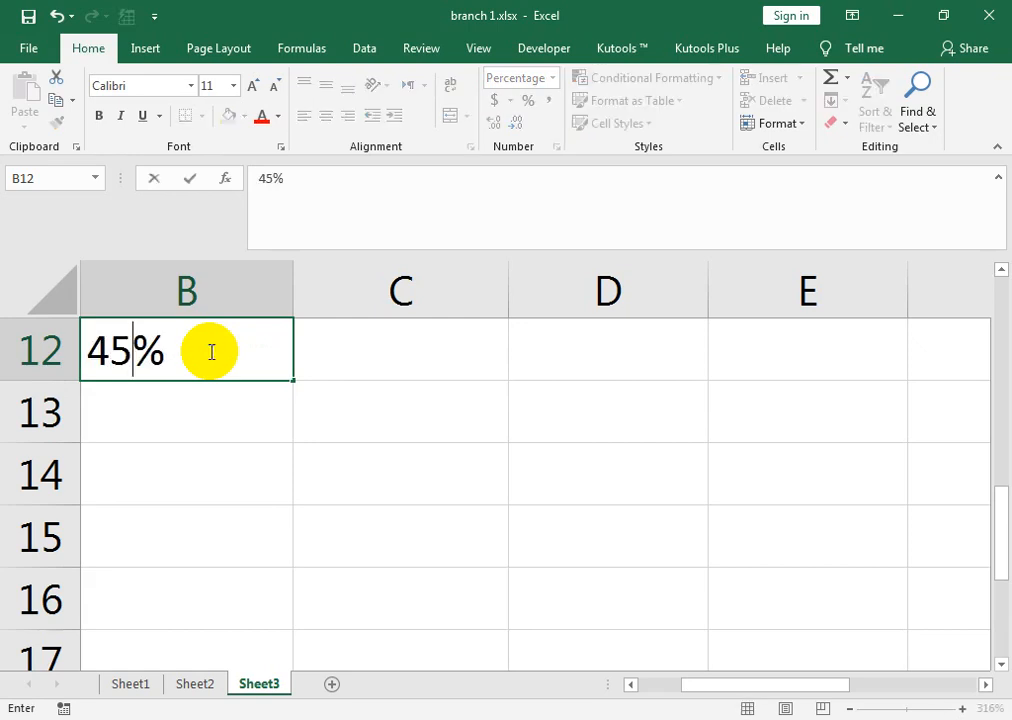
pyautogui.press('Return')
# Apply the General number format to cell B12 and close the On-Screen Keyboard.
pyautogui.click(210, 350)
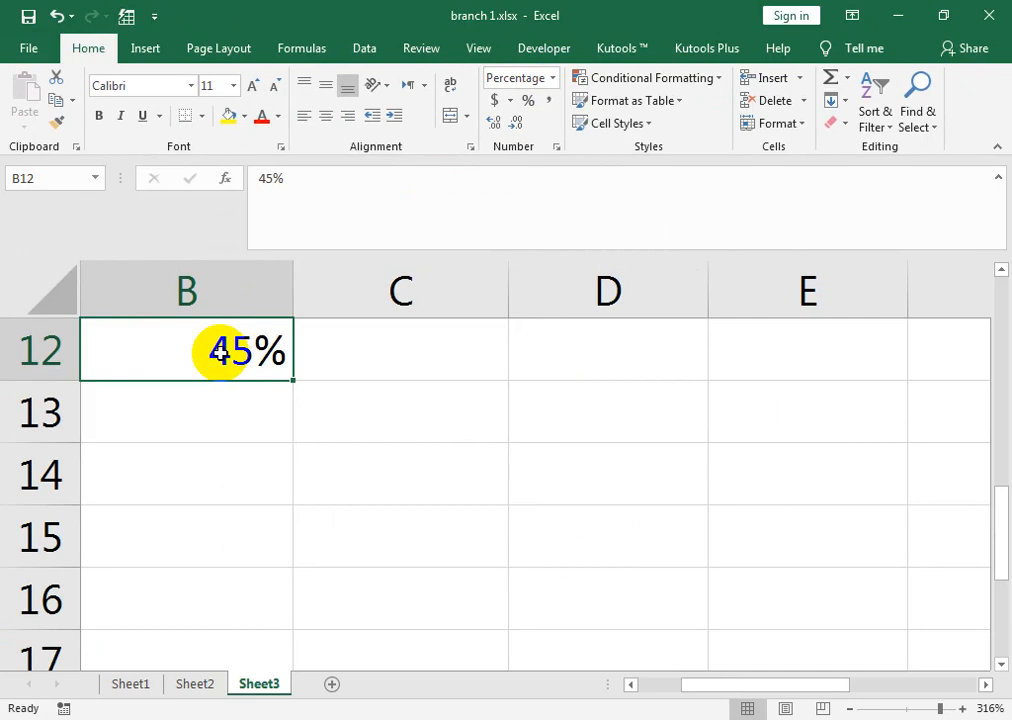
pyautogui.hotkey('ctrl', 'shift', '~')
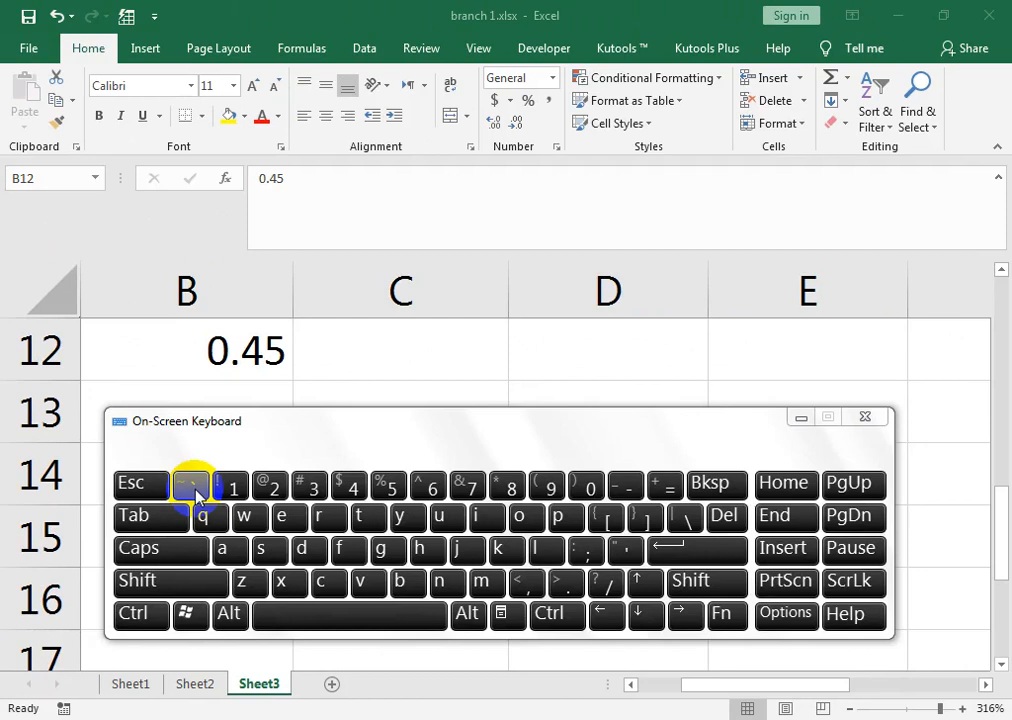
pyautogui.click(242, 348)
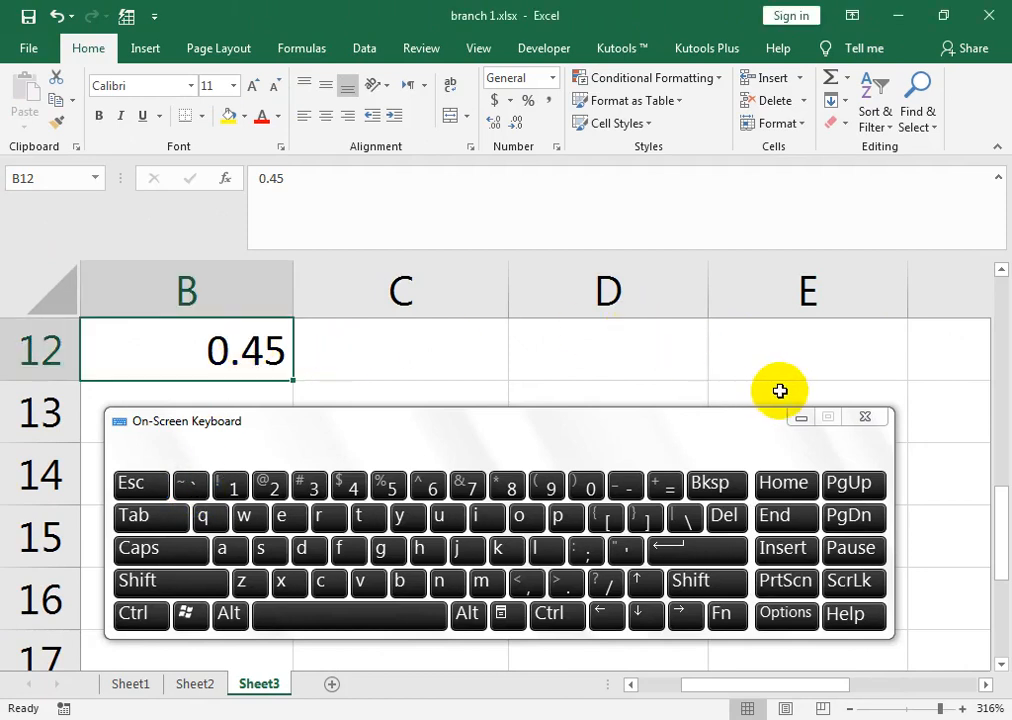
pyautogui.click(864, 416)
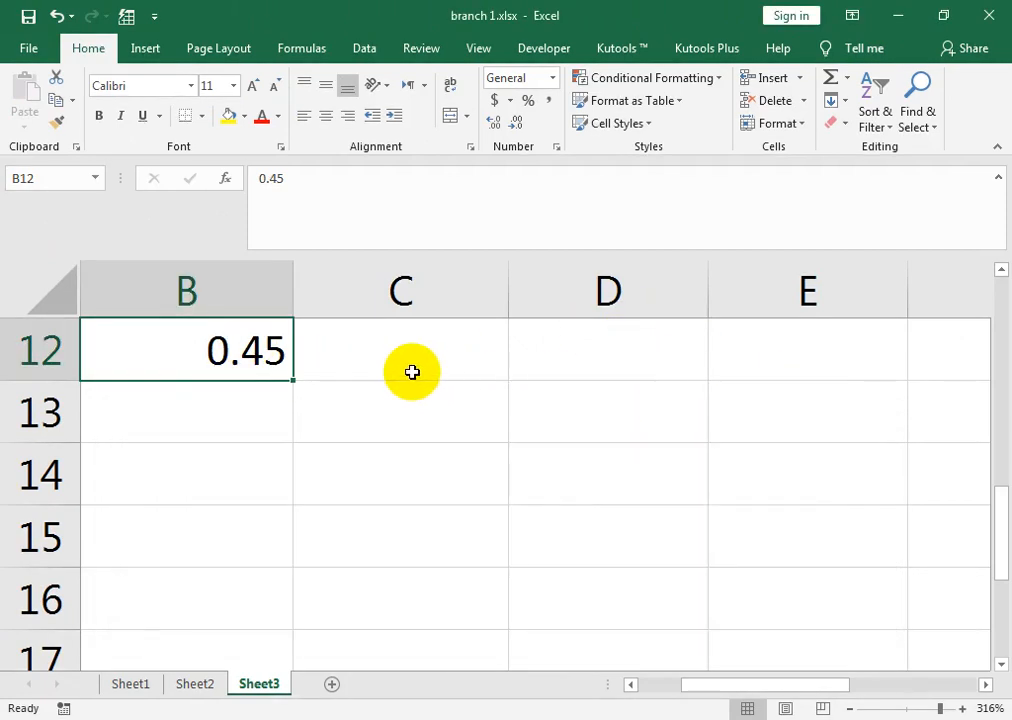
pyautogui.click(551, 78)
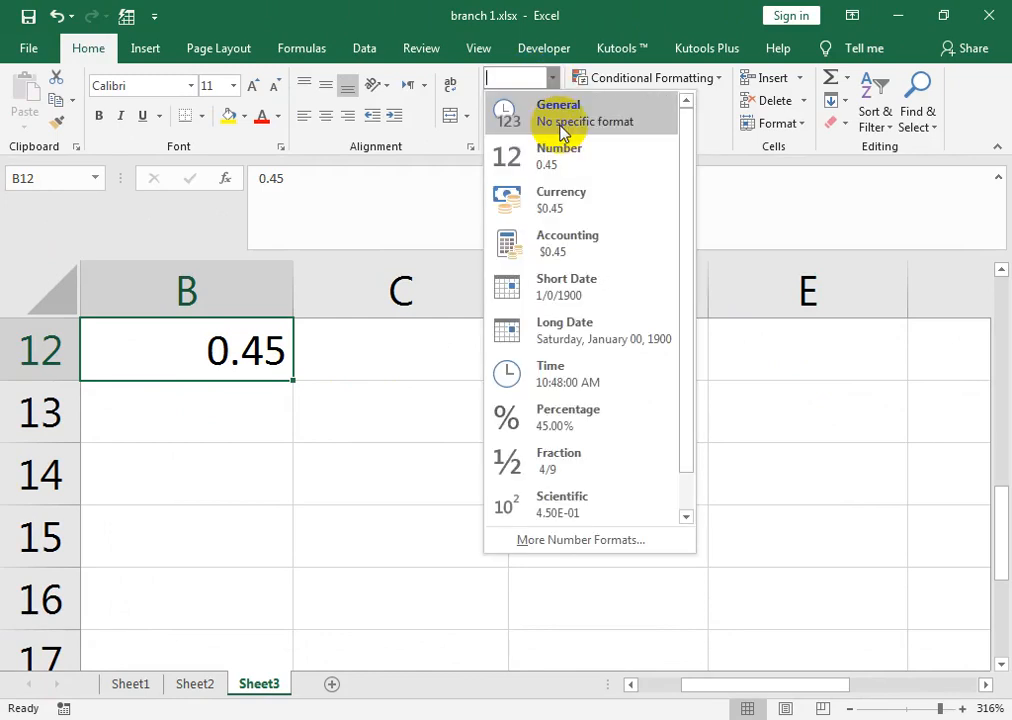
pyautogui.click(583, 30)
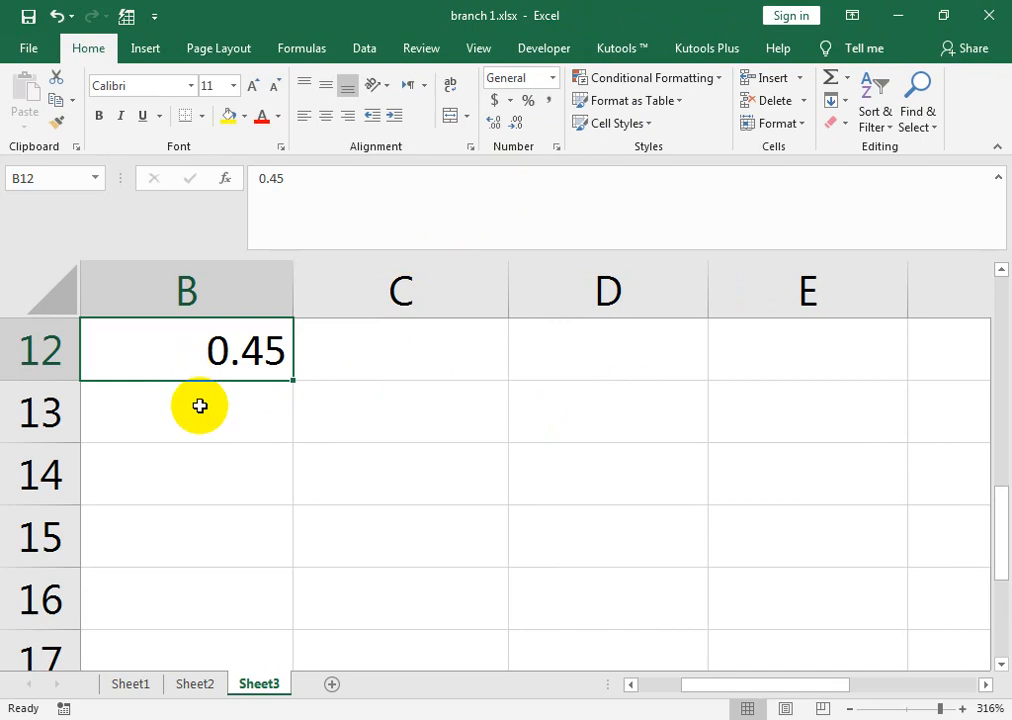
pyautogui.press('Right')
pyautogui.press('Down')
pyautogui.press('Down')
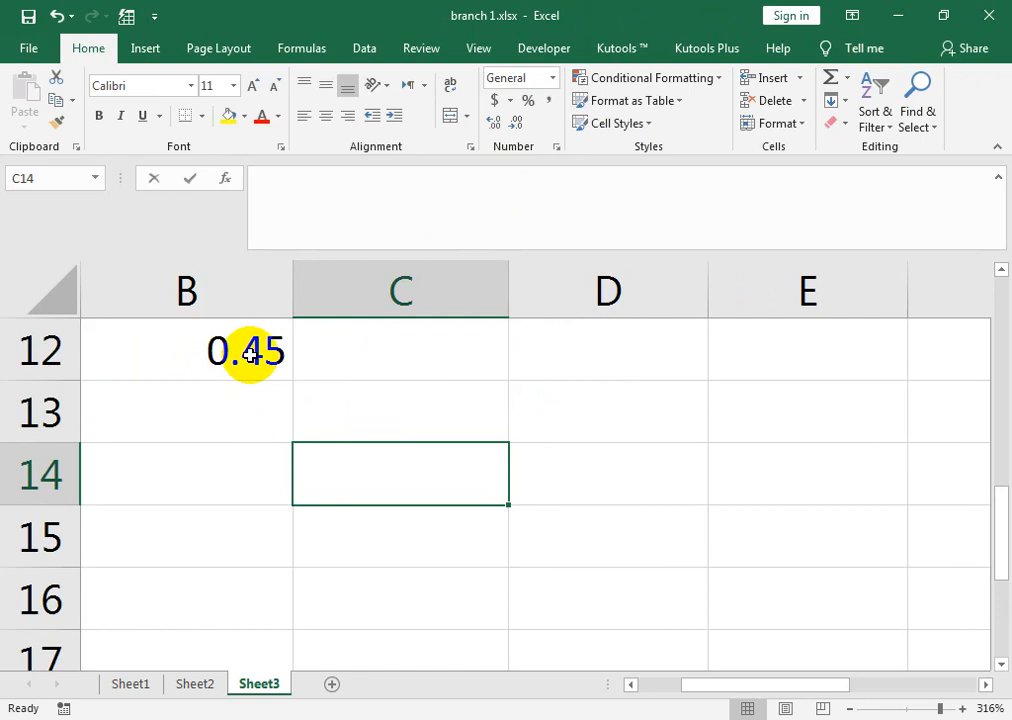
# Insert the current date in cell C14 and the current time in cell C15.
pyautogui.hotkey('ctrl', ';')
pyautogui.press('Return')
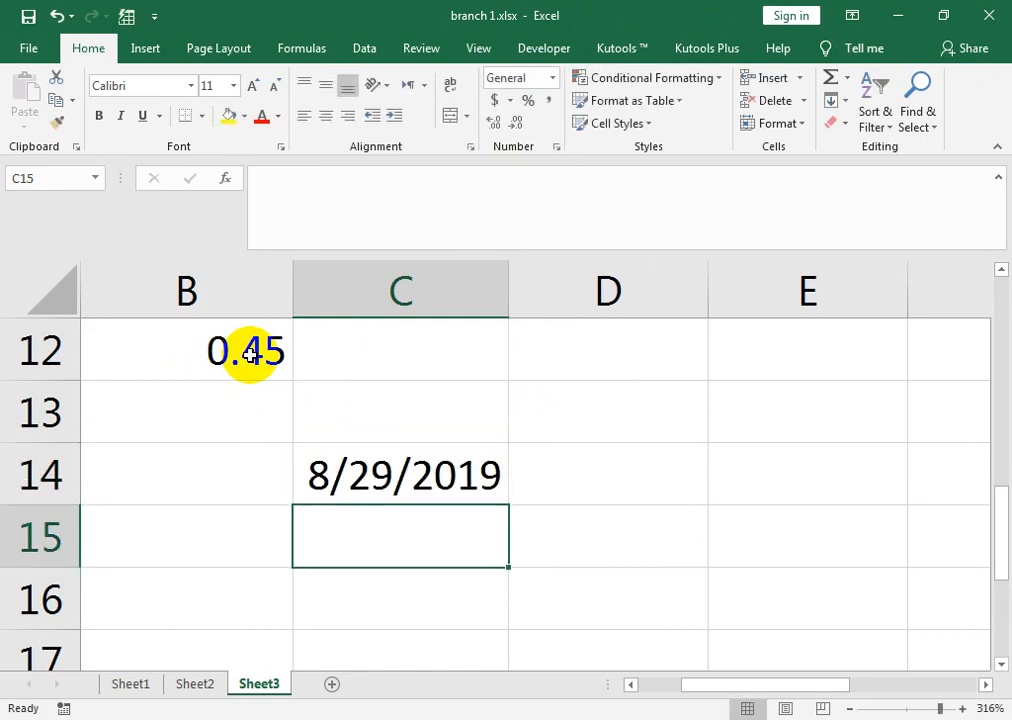
pyautogui.hotkey('ctrl', 'shift', ';')
pyautogui.press('Return')
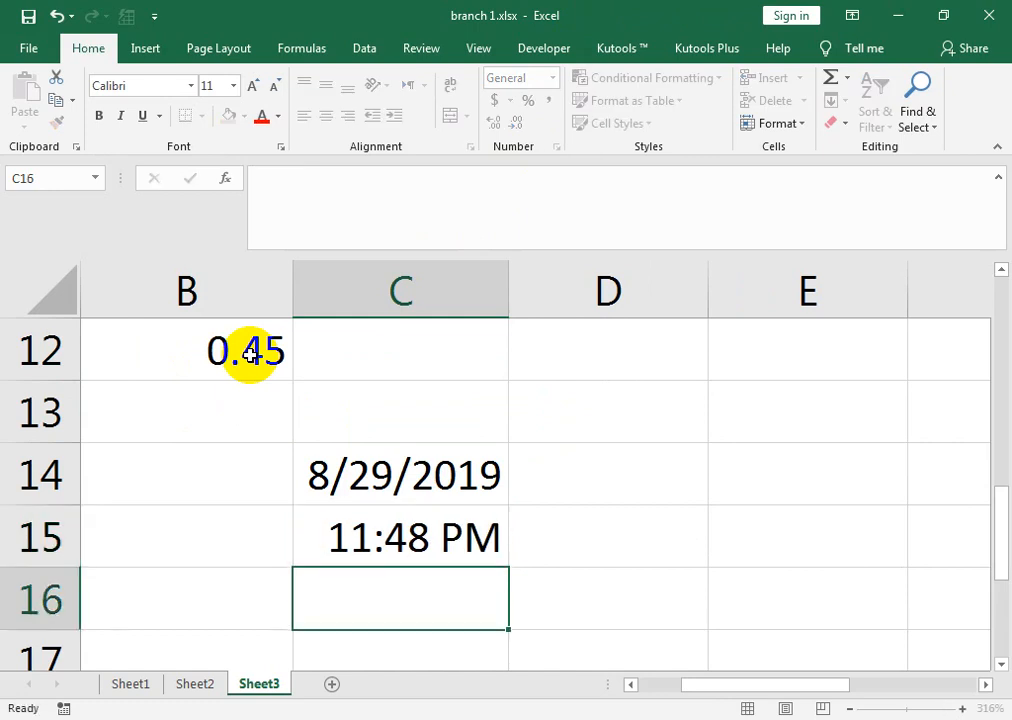
# Enter 45 in cell B17 and keep that cell selected.
pyautogui.press('Return')
pyautogui.press('Left')
pyautogui.press('Up')
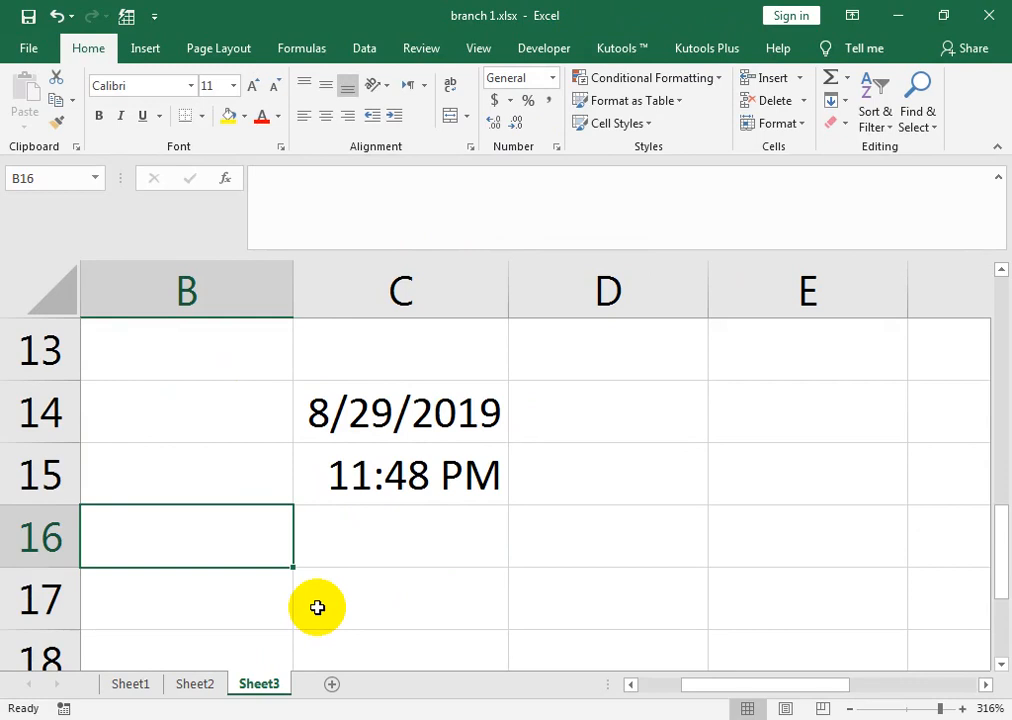
pyautogui.press('Down')
pyautogui.press('Down')
pyautogui.press('Down')
pyautogui.press('Down')
pyautogui.press('Up')
pyautogui.press('Up')
pyautogui.press('Up')
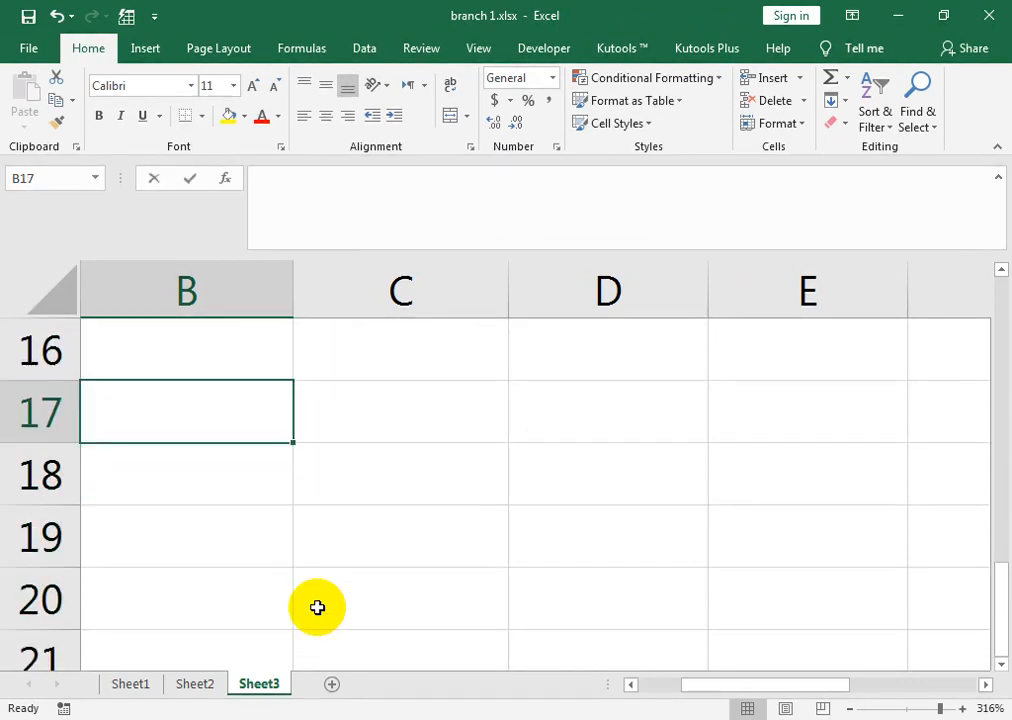
pyautogui.write('45')
pyautogui.hotkey('ctrl', 'Return')
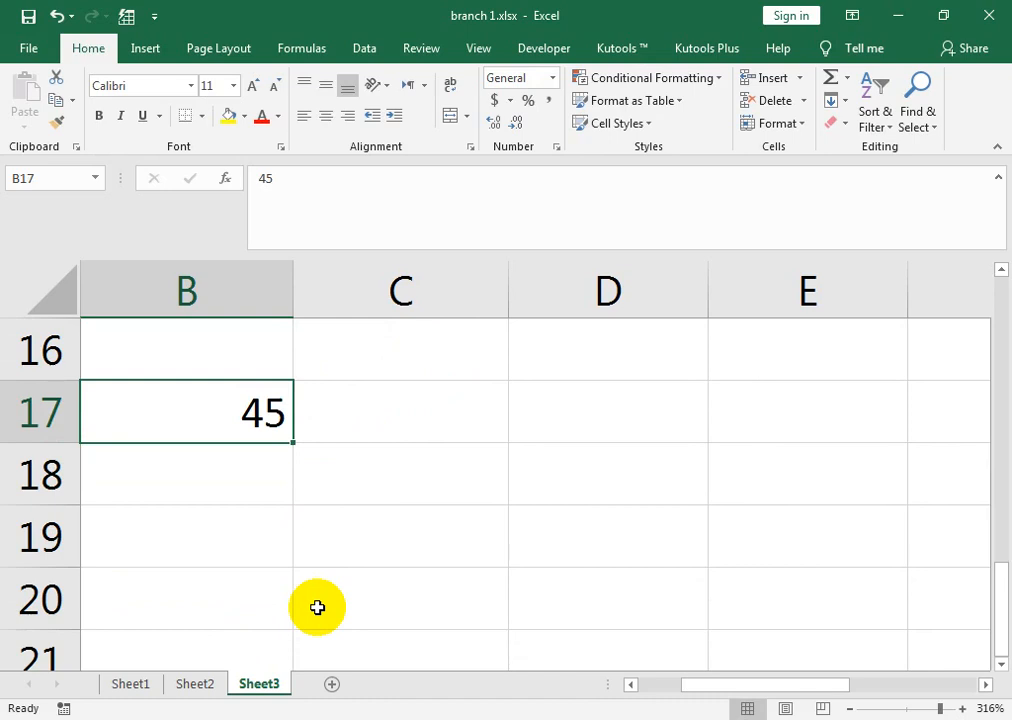
# Change the number format of cell B17 to Time, back to General, and finally to Currency.
pyautogui.hotkey('ctrl', 'shift', '2')
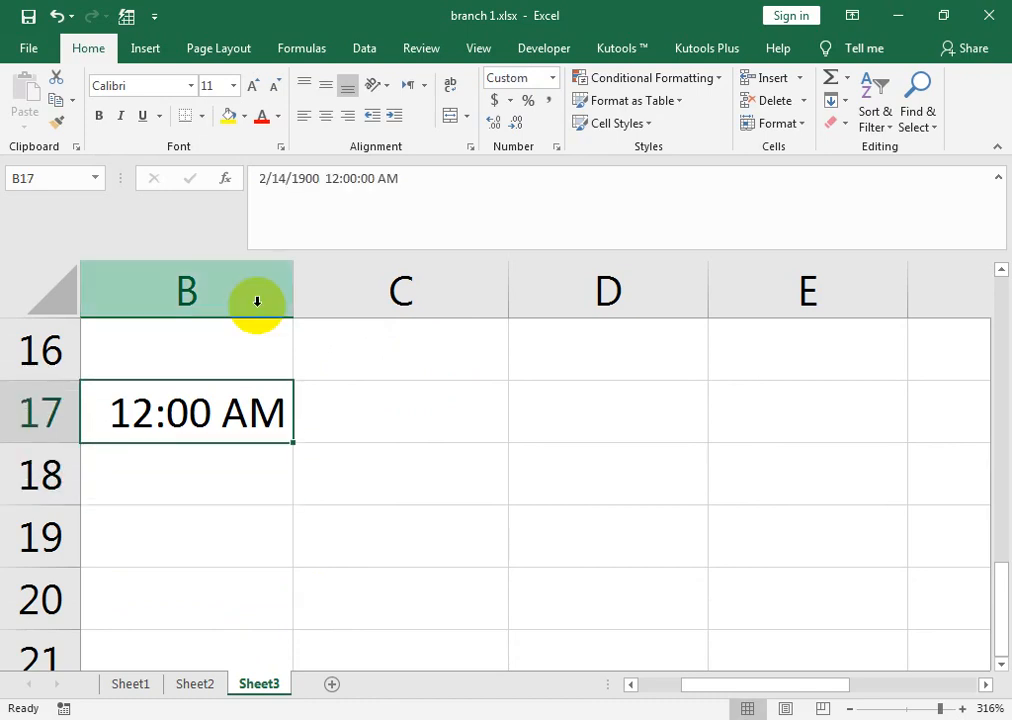
pyautogui.hotkey('ctrl', 'shift', '~')
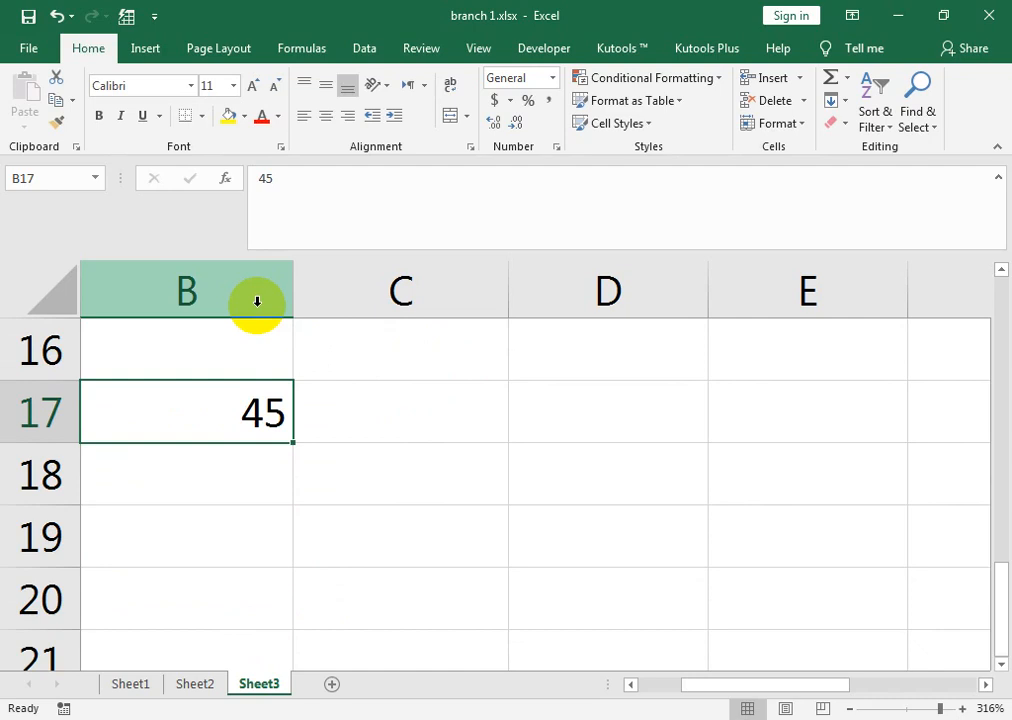
pyautogui.hotkey('ctrl', 'shift', '4')
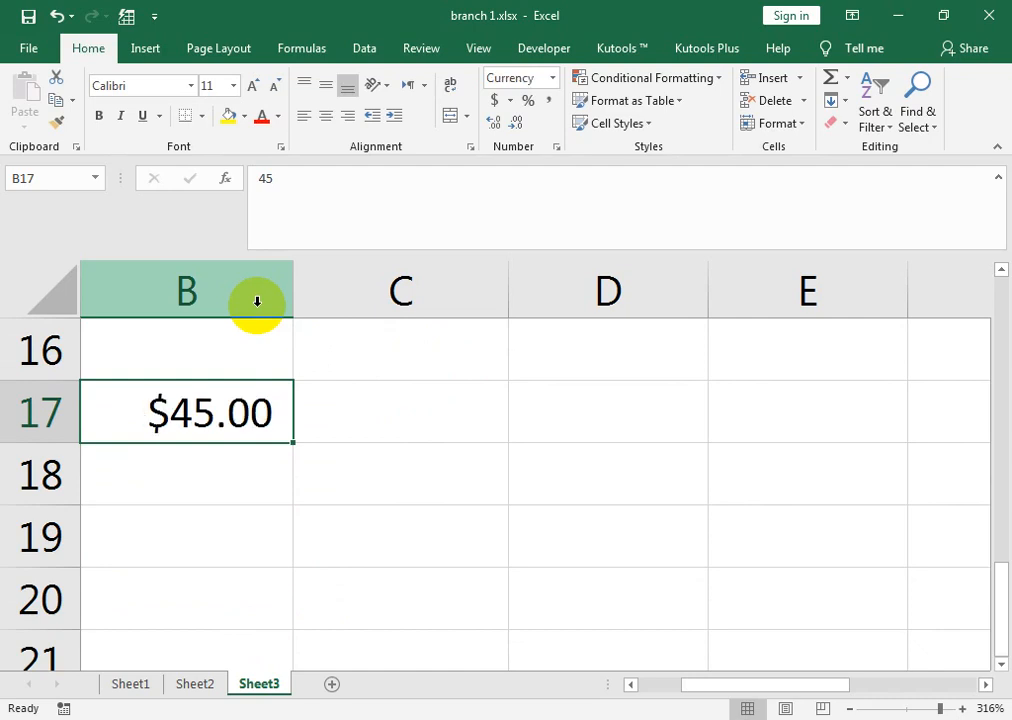
# Enter 0.5 in cell B19 and apply the Percentage format to it.
pyautogui.press('Down')
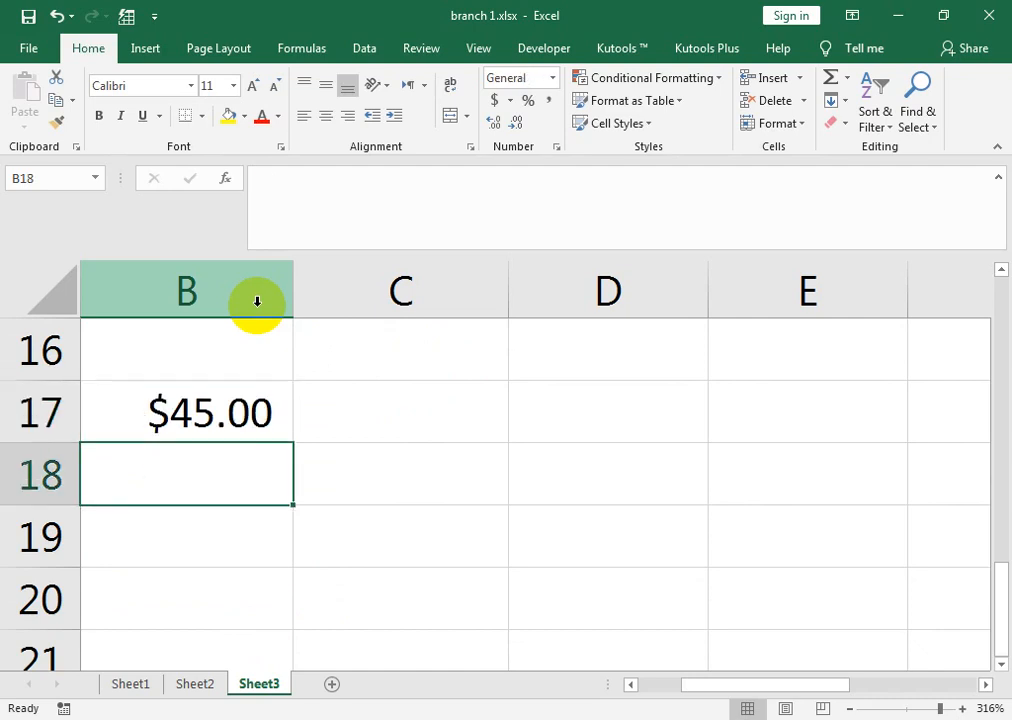
pyautogui.press('Down')
pyautogui.press('Down')
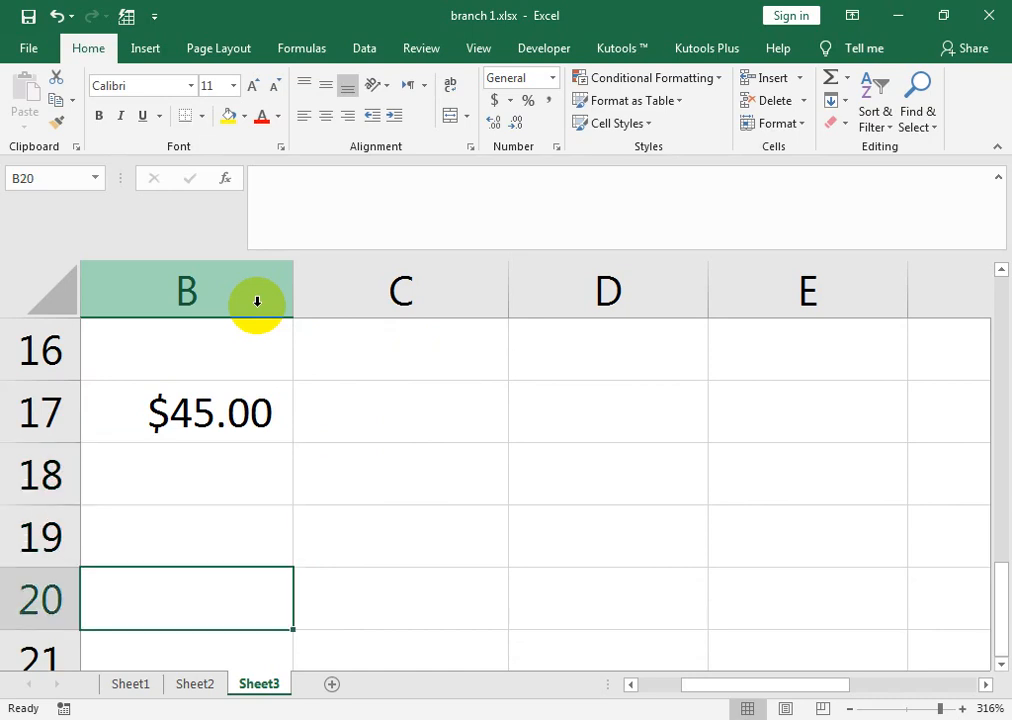
pyautogui.press('Up')
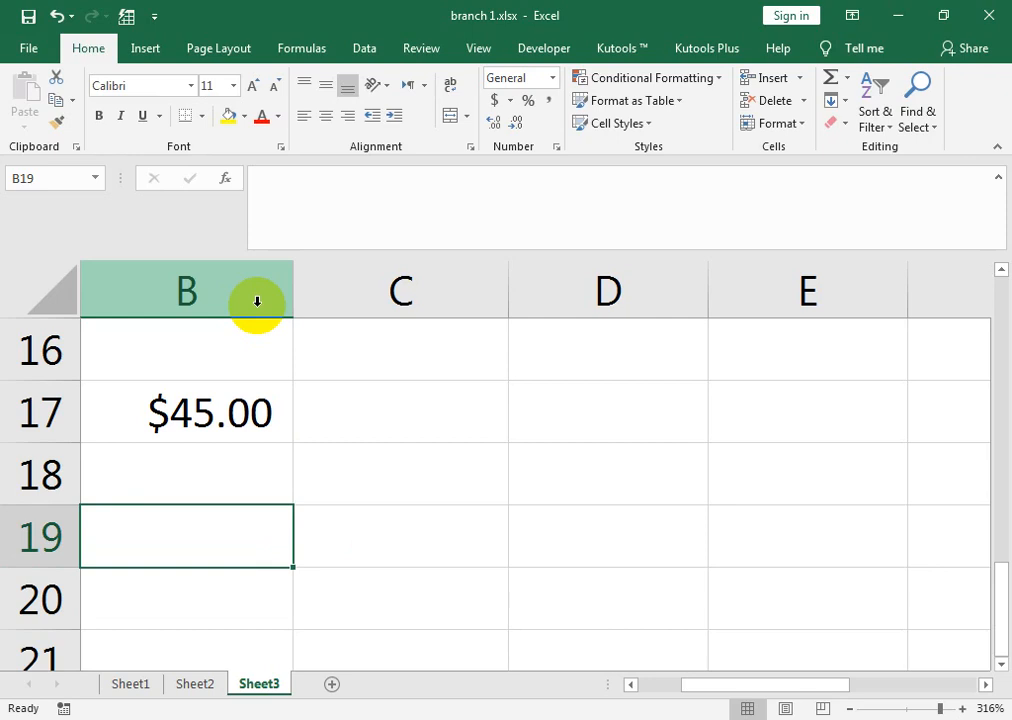
pyautogui.write('0')
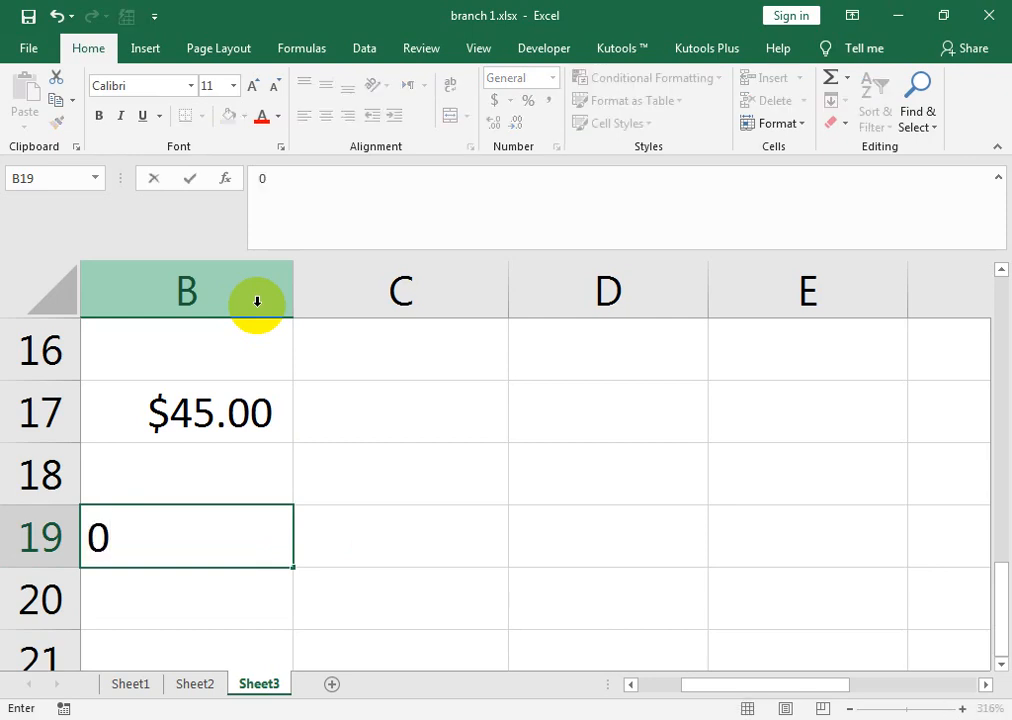
pyautogui.write('.5')
pyautogui.press('Return')
pyautogui.press('Up')
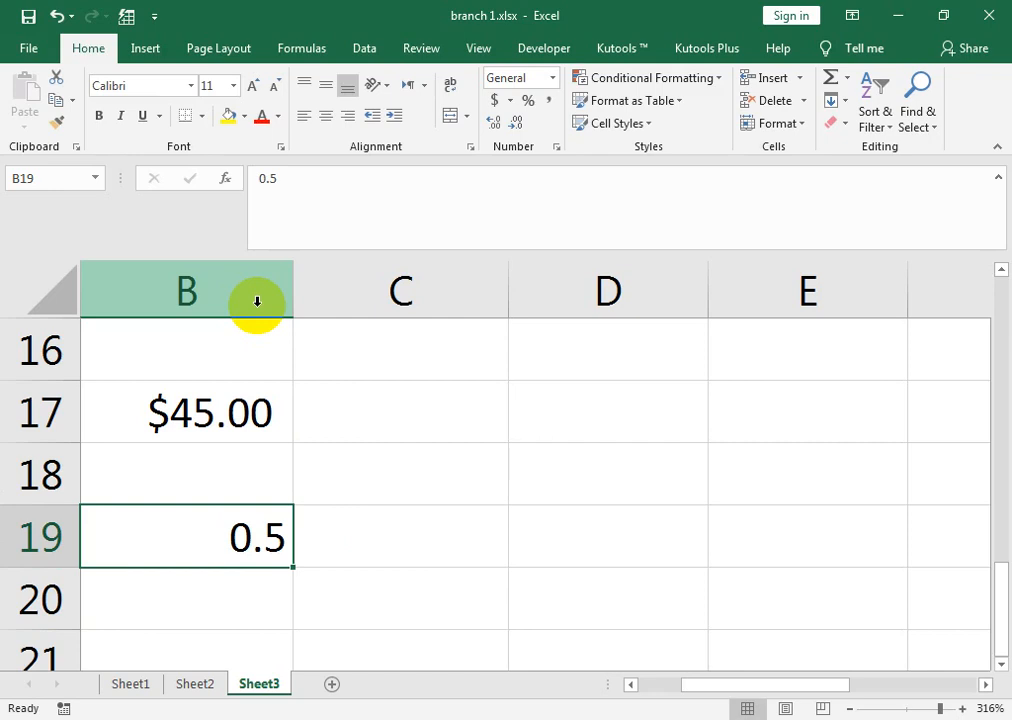
pyautogui.hotkey('ctrl', 'shift', '5')
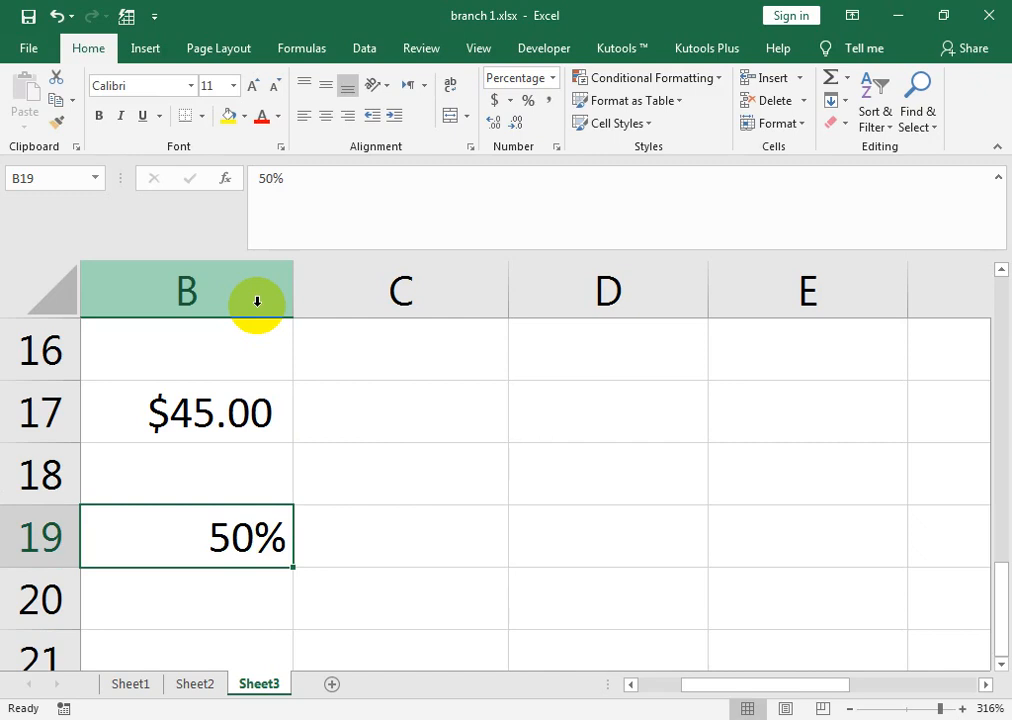
pyautogui.press('Return')
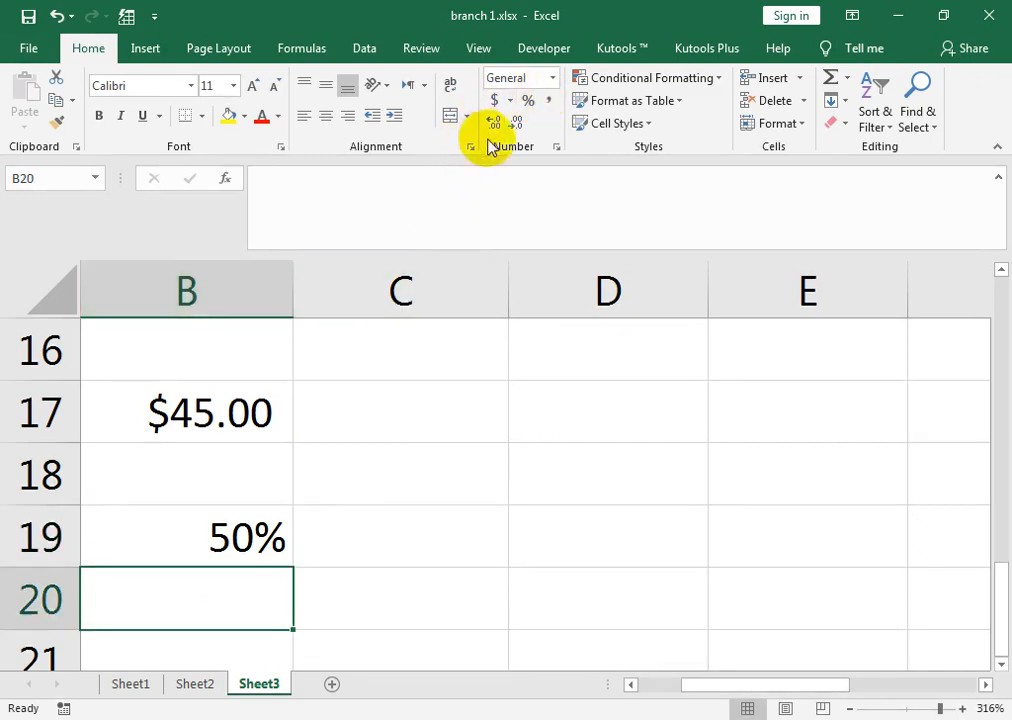
pyautogui.click(255, 546)
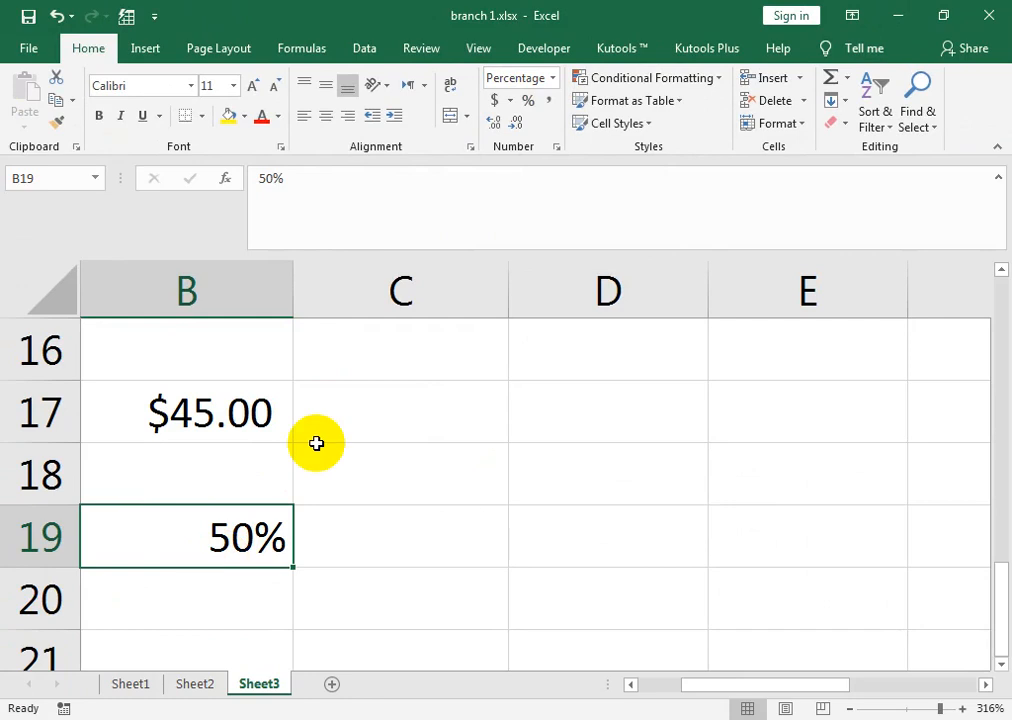
# Enter 54 in cell D18 and apply the Number format with two decimals.
pyautogui.press('Right')
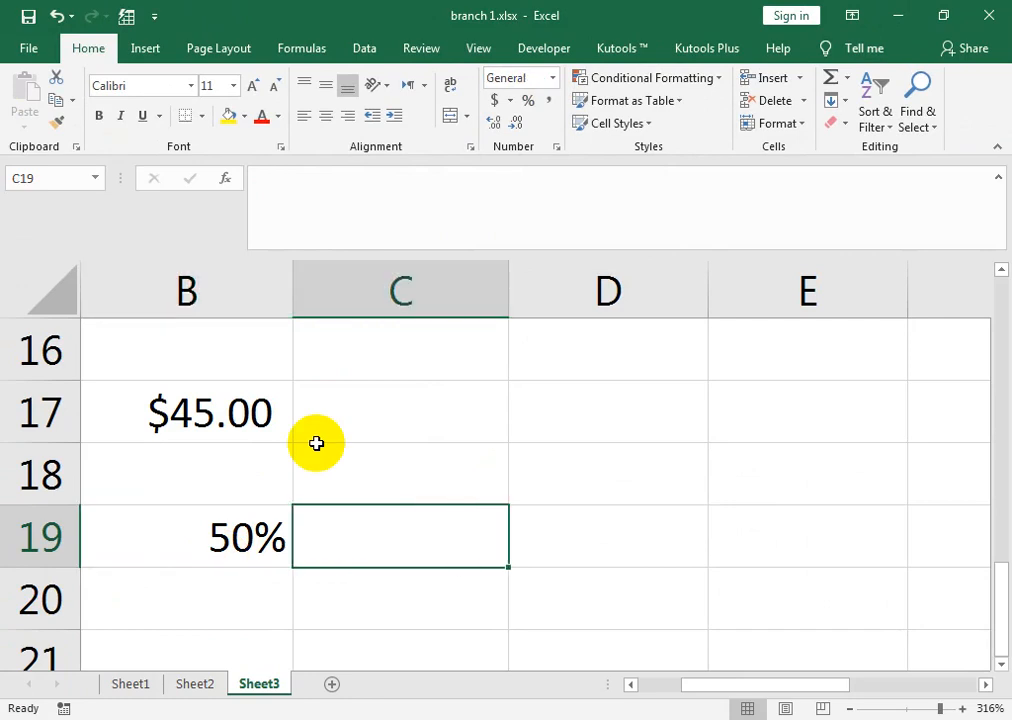
pyautogui.press('Right')
pyautogui.press('Up')
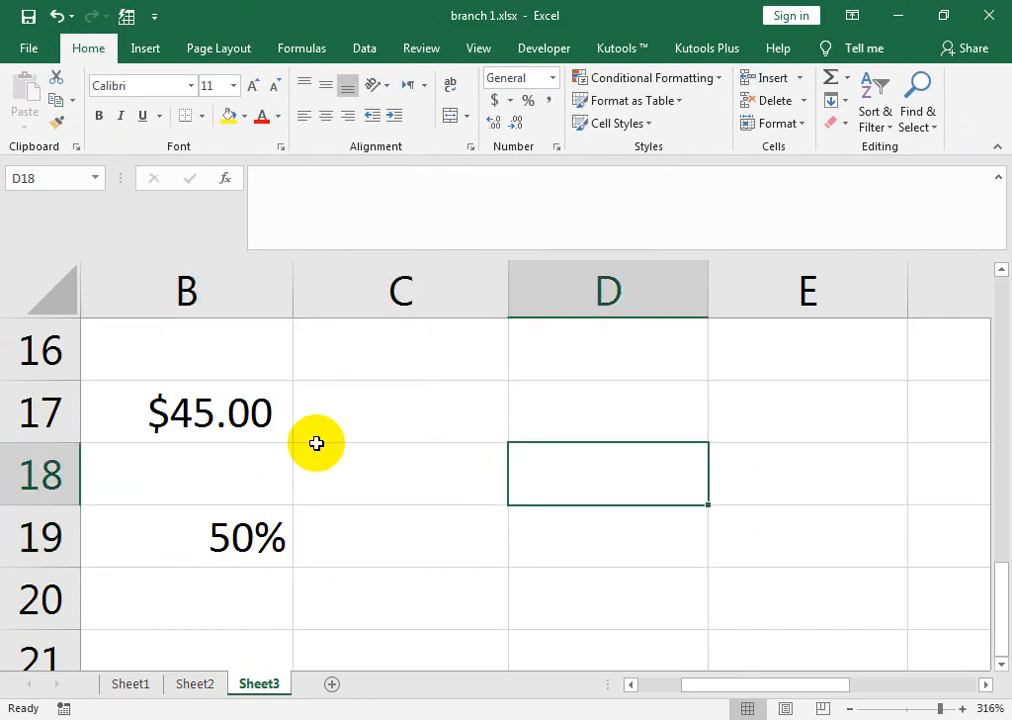
pyautogui.write('54')
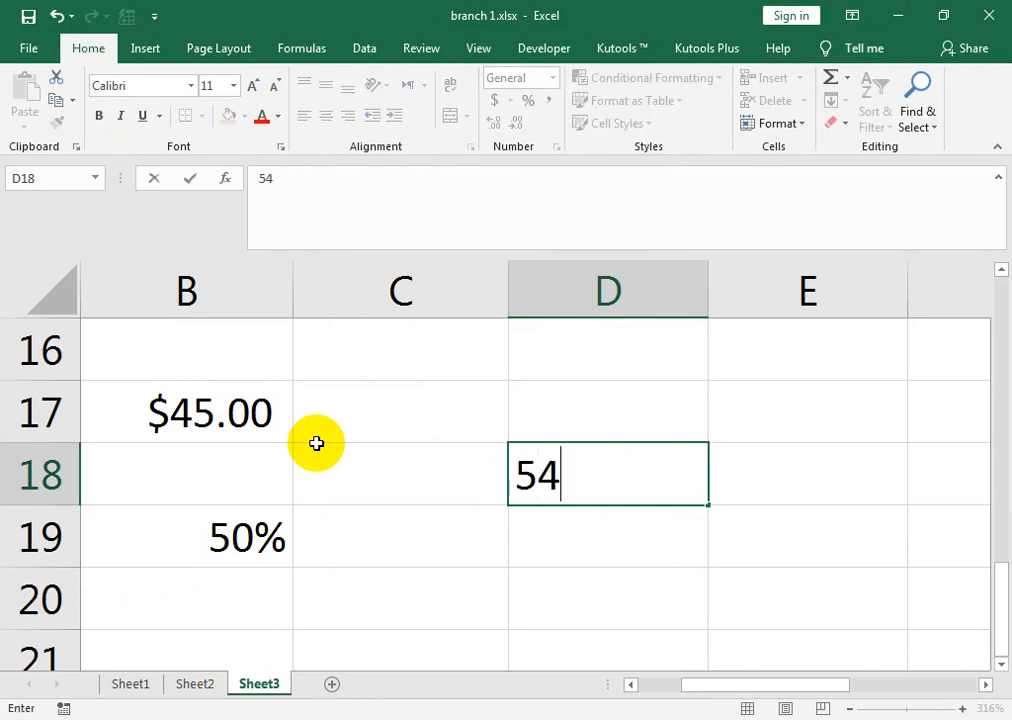
pyautogui.press('Return')
pyautogui.press('Up')
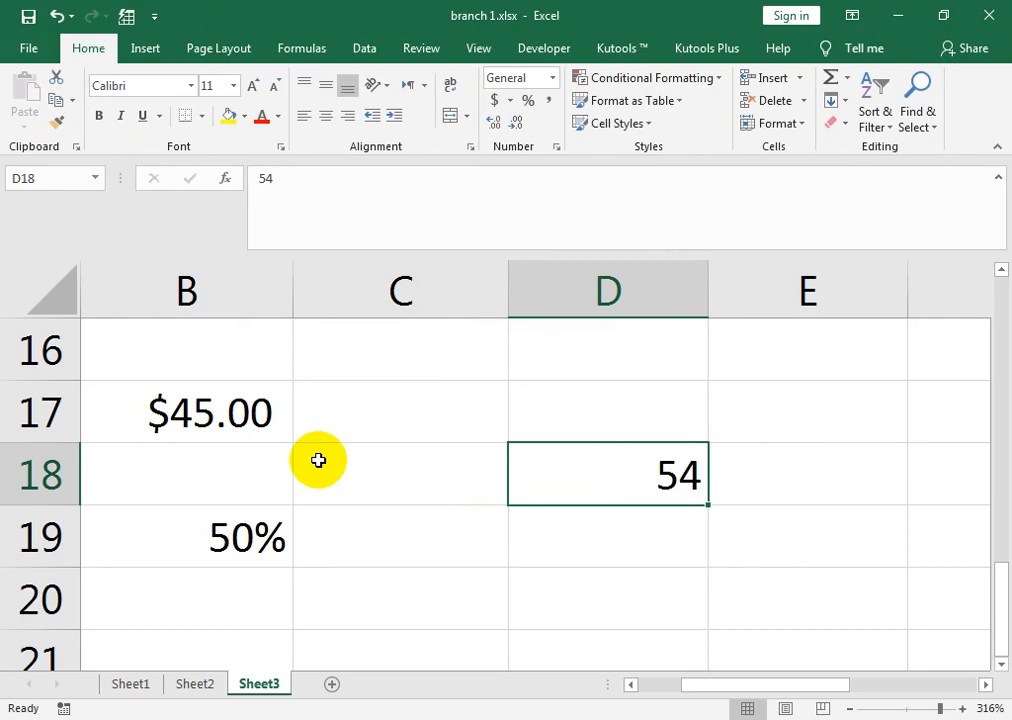
pyautogui.hotkey('ctrl', 'shift', '1')
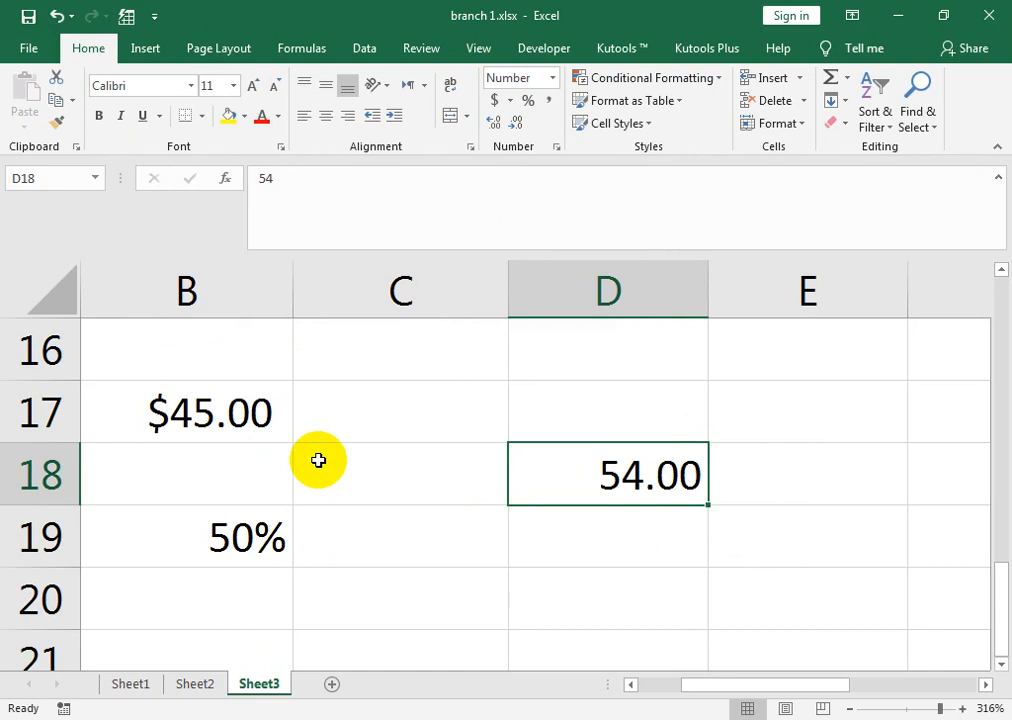
# Replace the value in cell D18 with 1000 and set its format to General.
pyautogui.write('1000')
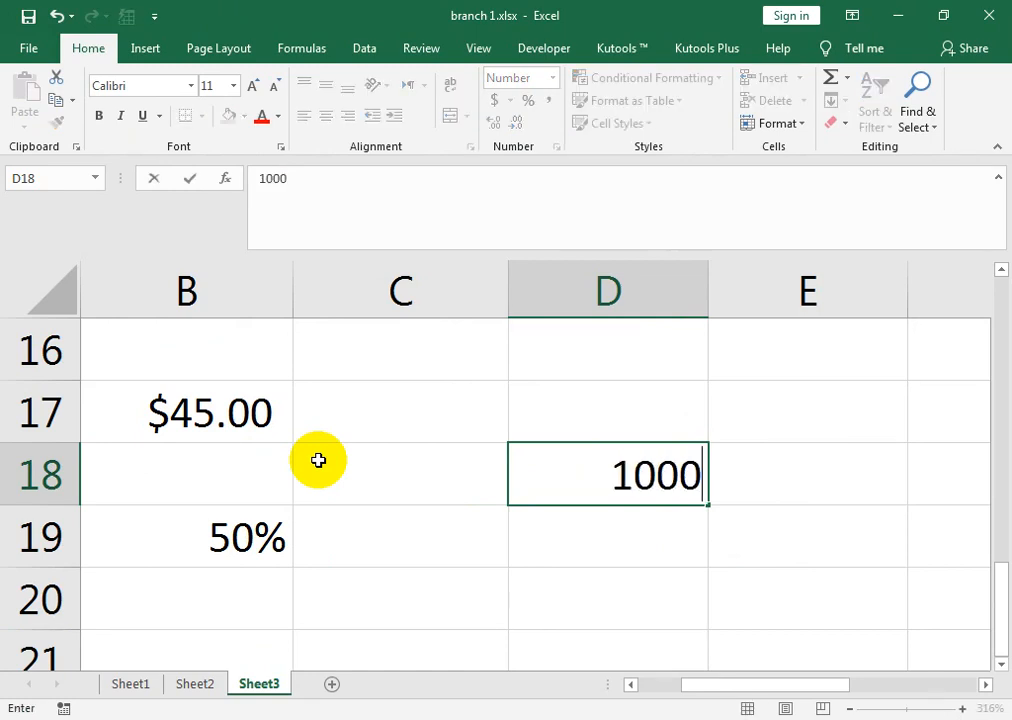
pyautogui.press('Return')
pyautogui.press('Up')
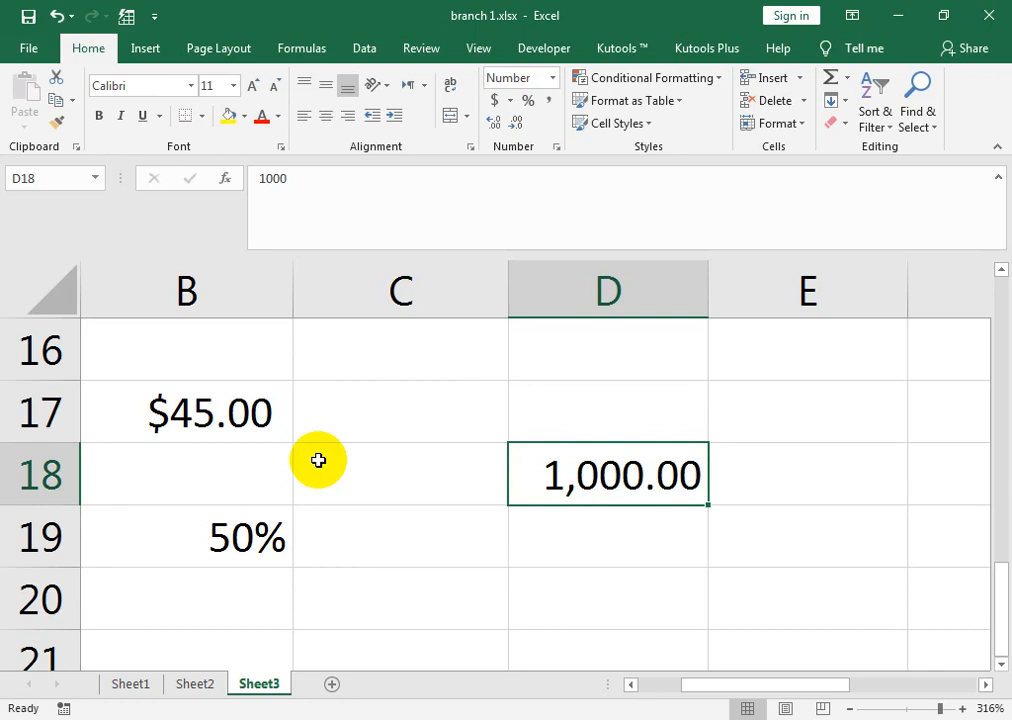
pyautogui.hotkey('ctrl', 'shift', '`')
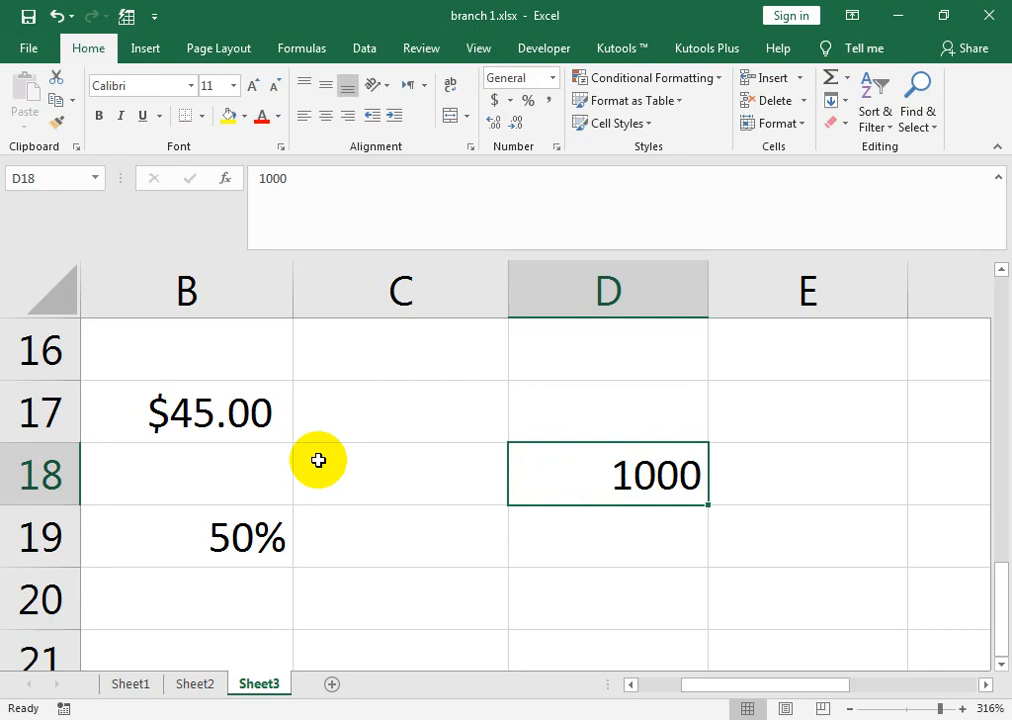
# Enter the date 1/8/19 in cell E18 and clear the cell's content again.
pyautogui.press('Right')
pyautogui.press('Right')
pyautogui.press('Left')
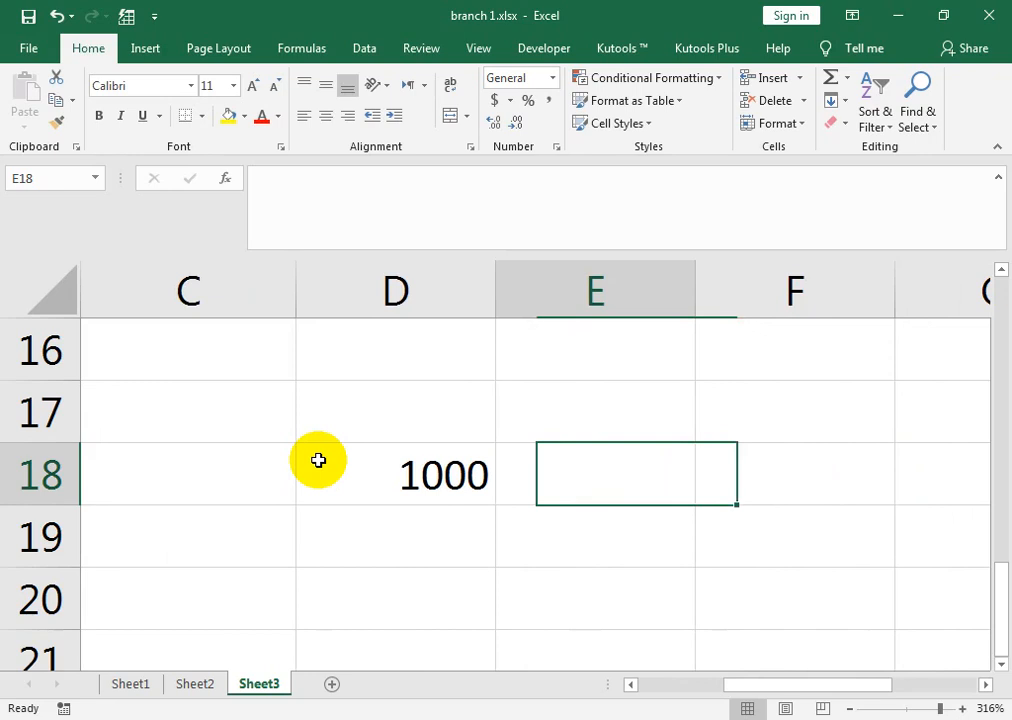
pyautogui.write('1/8/19')
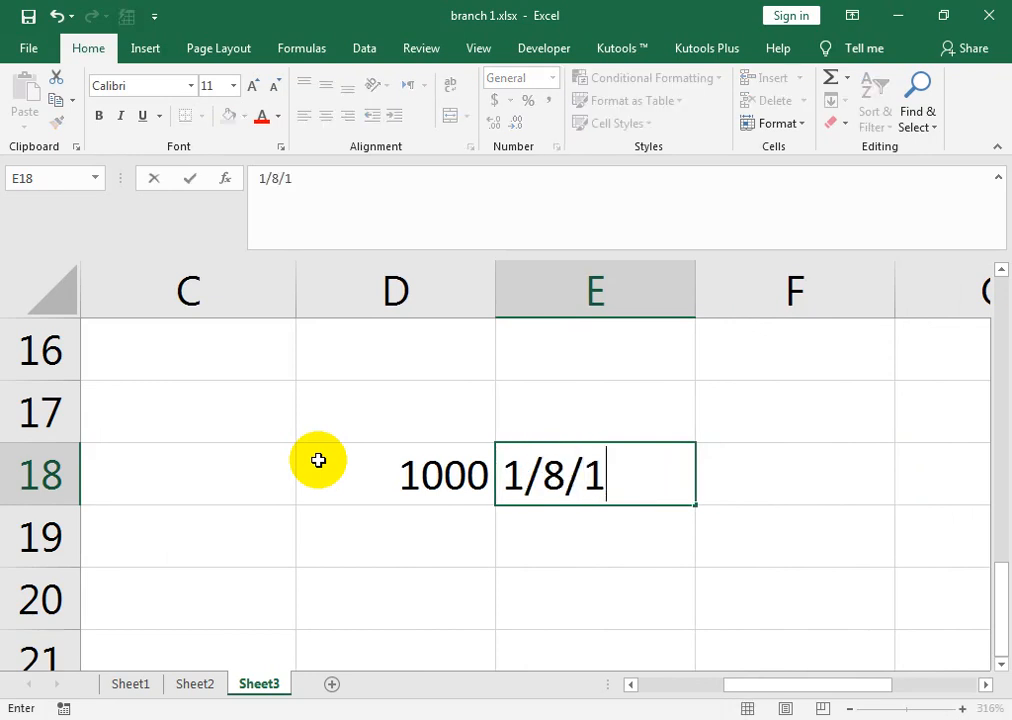
pyautogui.press('Return')
pyautogui.press('Up')
pyautogui.press('Delete')
# Enter 5899 in cell E18 and set its number format to General.
pyautogui.write('5')
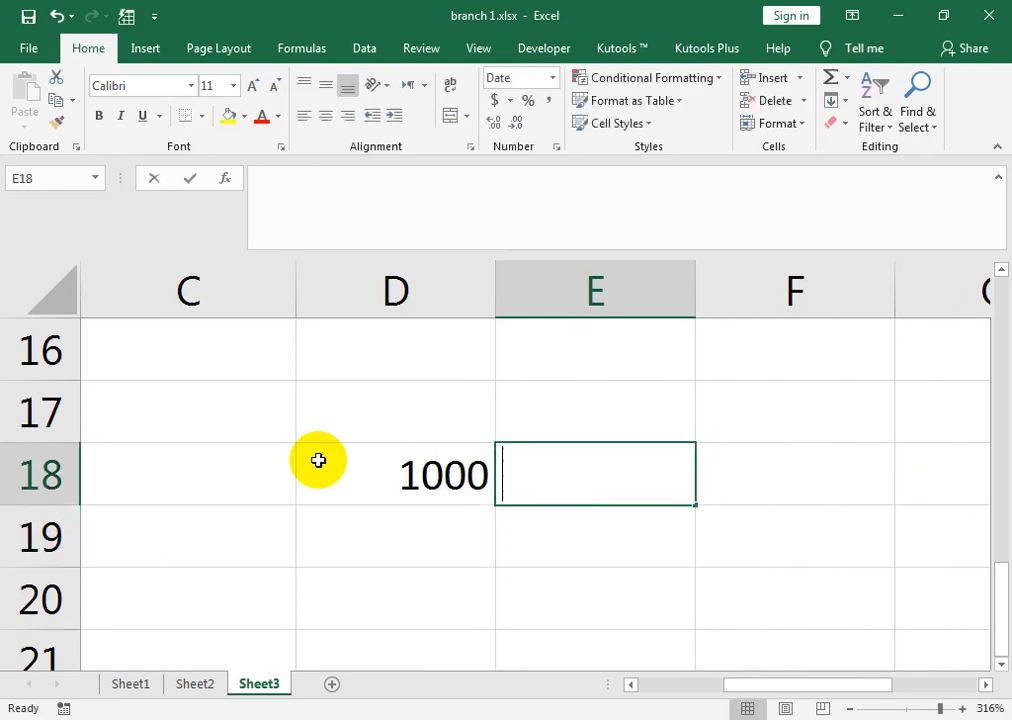
pyautogui.write('899')
pyautogui.press('Return')
pyautogui.press('Up')
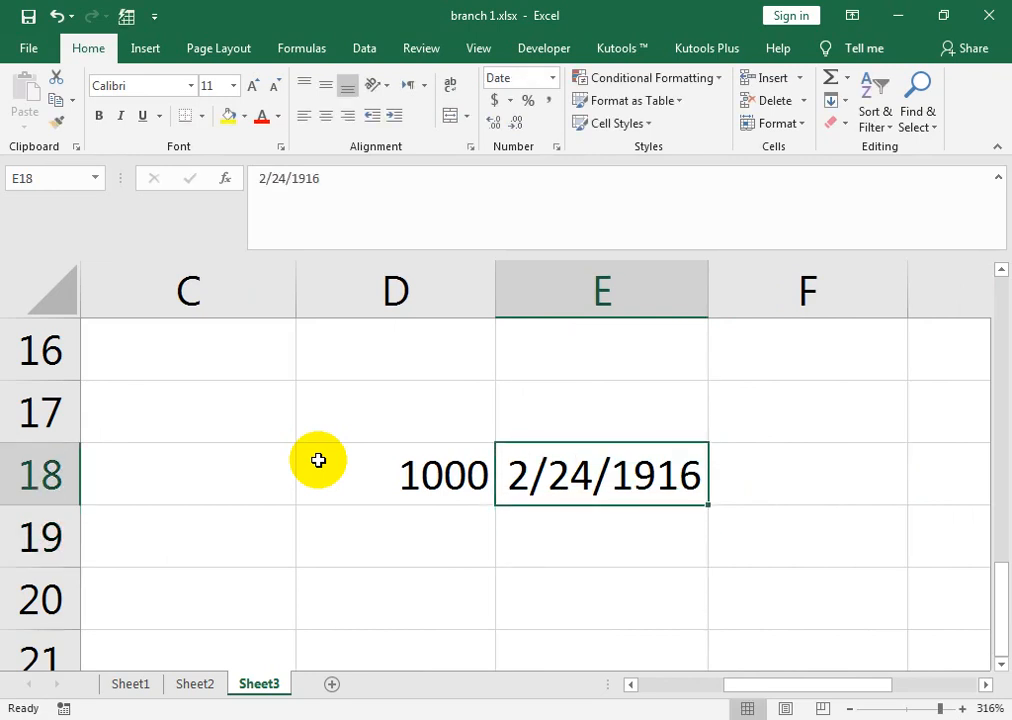
pyautogui.hotkey('ctrl', 'shift', '~')
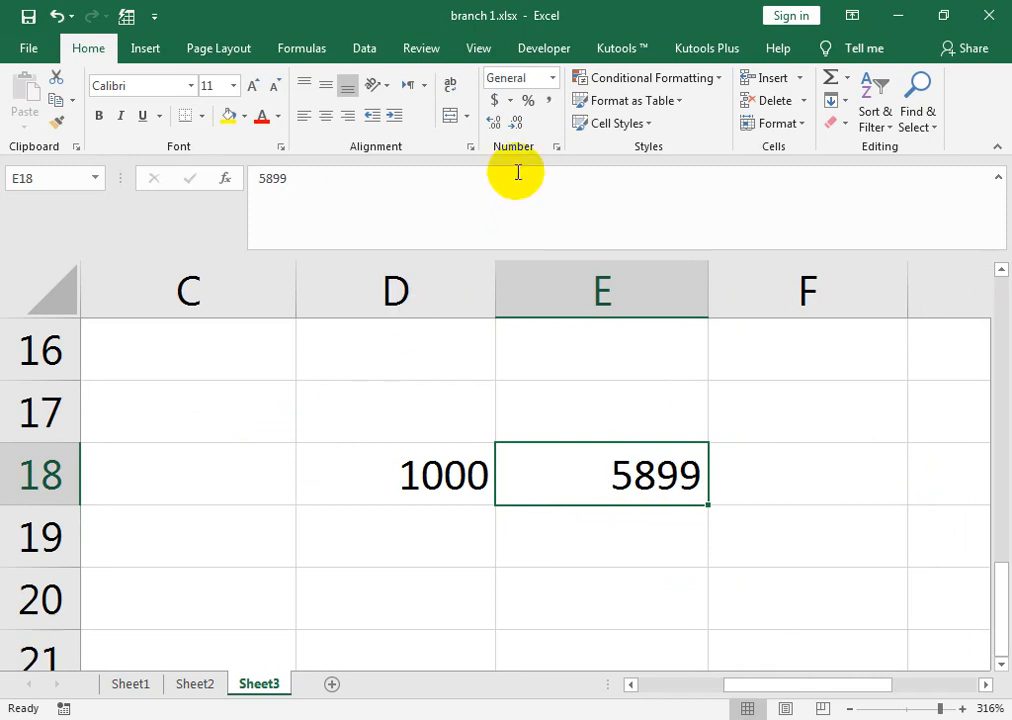
pyautogui.click(552, 77)
pyautogui.press('Escape')
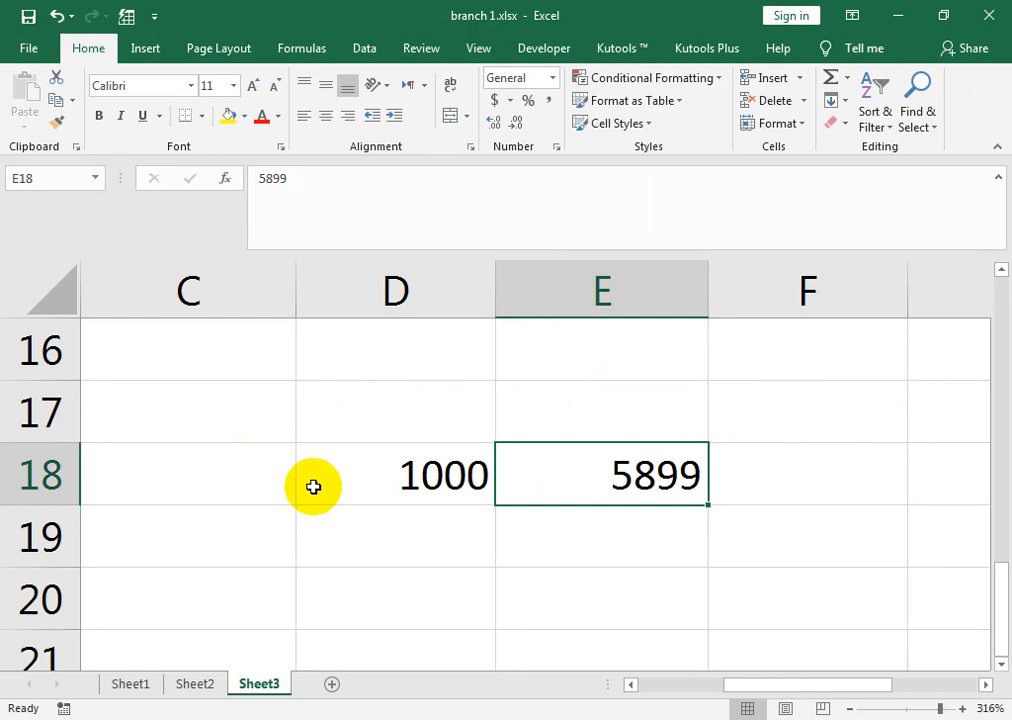
# Select cells D18:E18 and open the Format Cells dialog for them.
pyautogui.moveTo(420, 472); pyautogui.dragTo(553, 472)
pyautogui.click(515, 455)
pyautogui.press('Left')
pyautogui.hotkey('shift', 'Right')
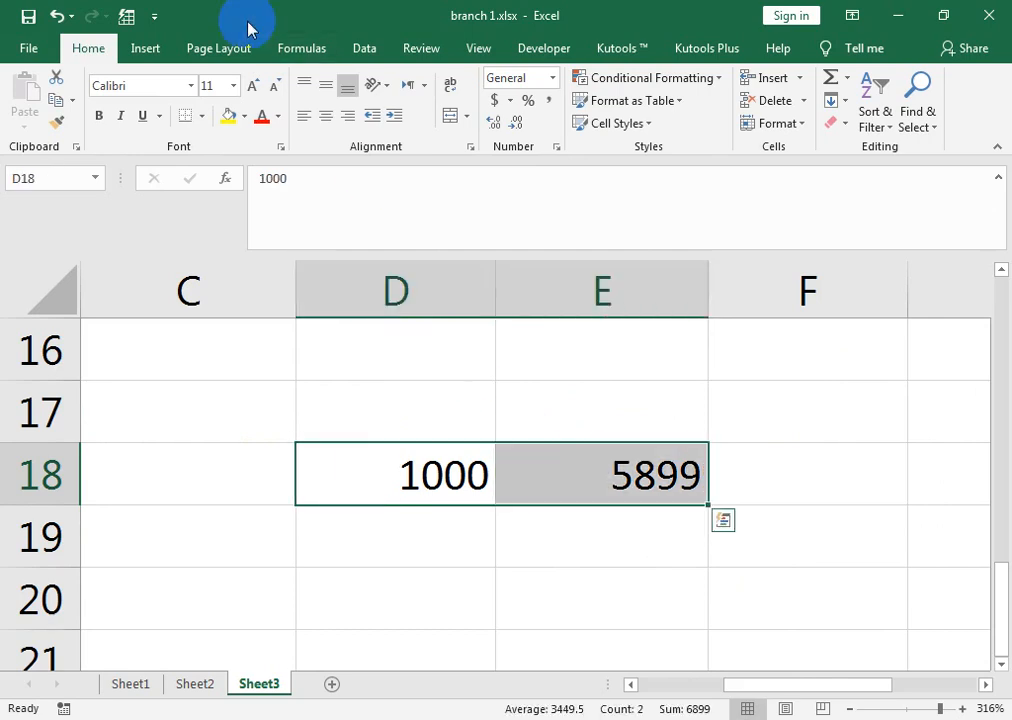
pyautogui.hotkey('ctrl', '1')
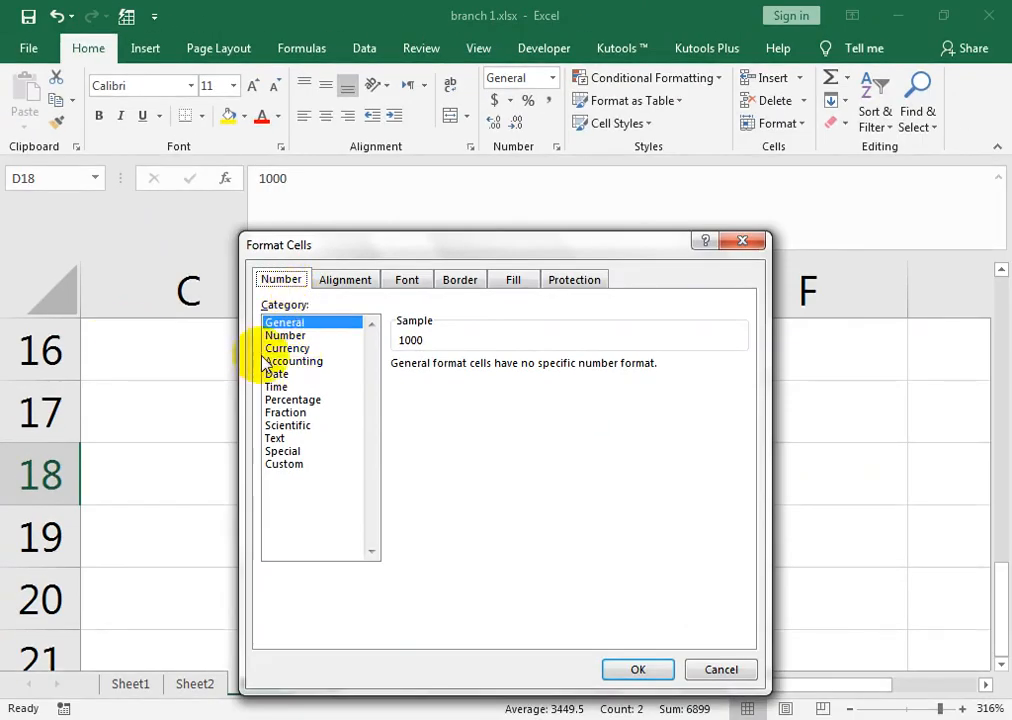
# Examine the number format categories through Custom, preview the Date category, and cancel the Format Cells dialog.
pyautogui.click(269, 360)
pyautogui.click(276, 350)
pyautogui.press('Up')
pyautogui.press('Down')
pyautogui.press('Down')
pyautogui.press('Down')
pyautogui.press('Down')
pyautogui.press('Down')
pyautogui.press('Down')
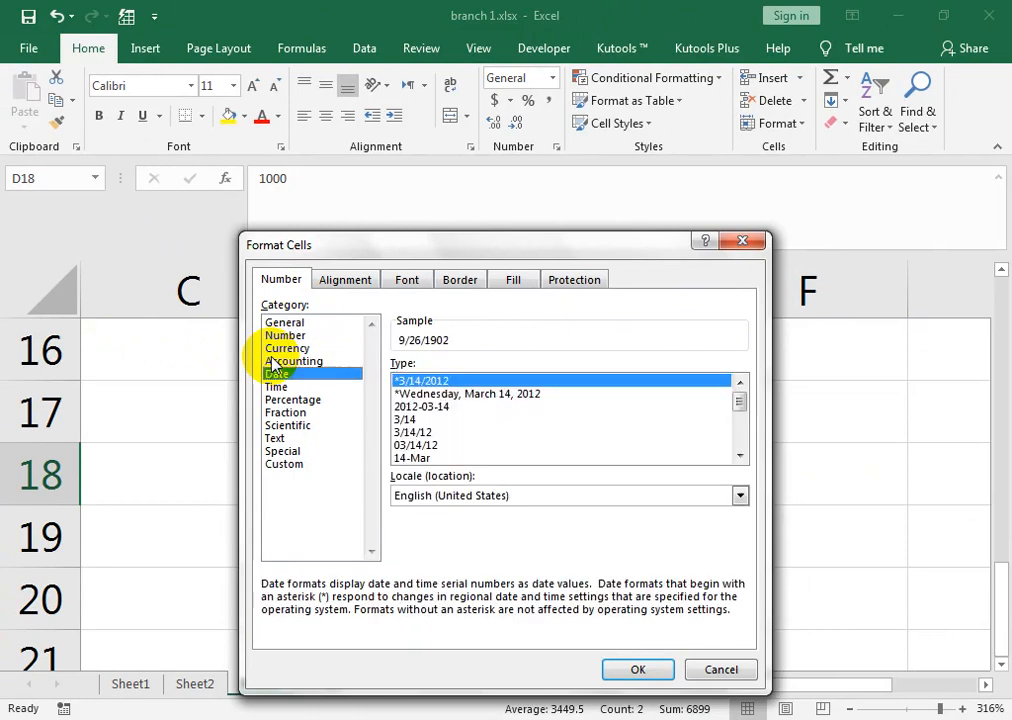
pyautogui.press('Up')
pyautogui.press('Up')
pyautogui.press('Up')
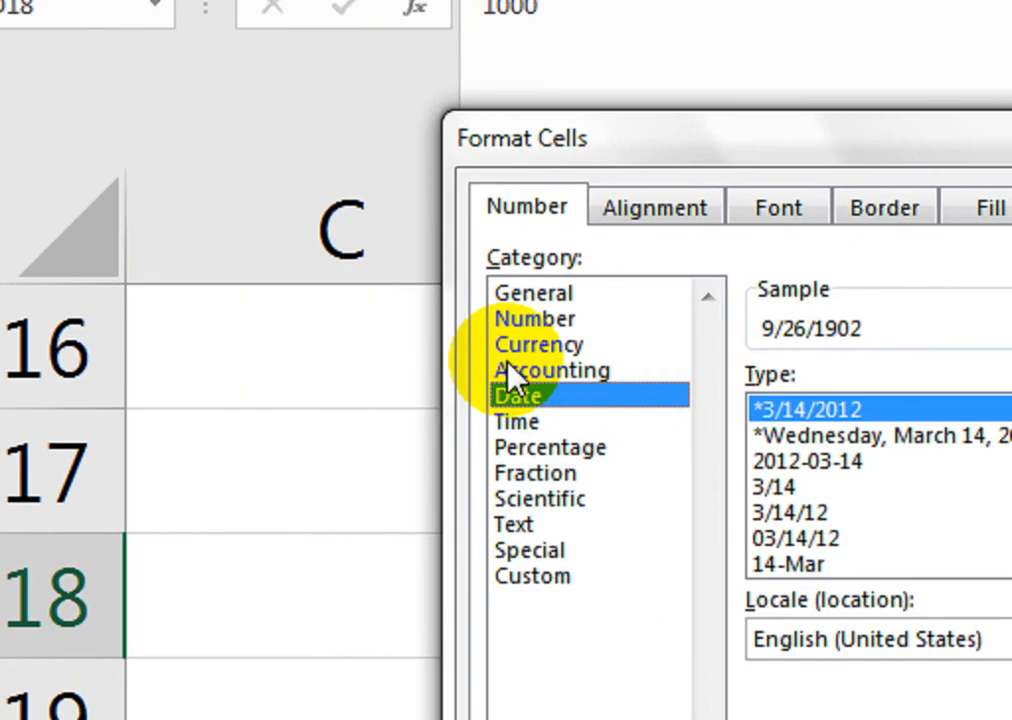
pyautogui.press('Down')
pyautogui.press('Down')
pyautogui.press('Down')
pyautogui.press('Down')
pyautogui.press('Down')
pyautogui.press('Down')
pyautogui.press('Down')
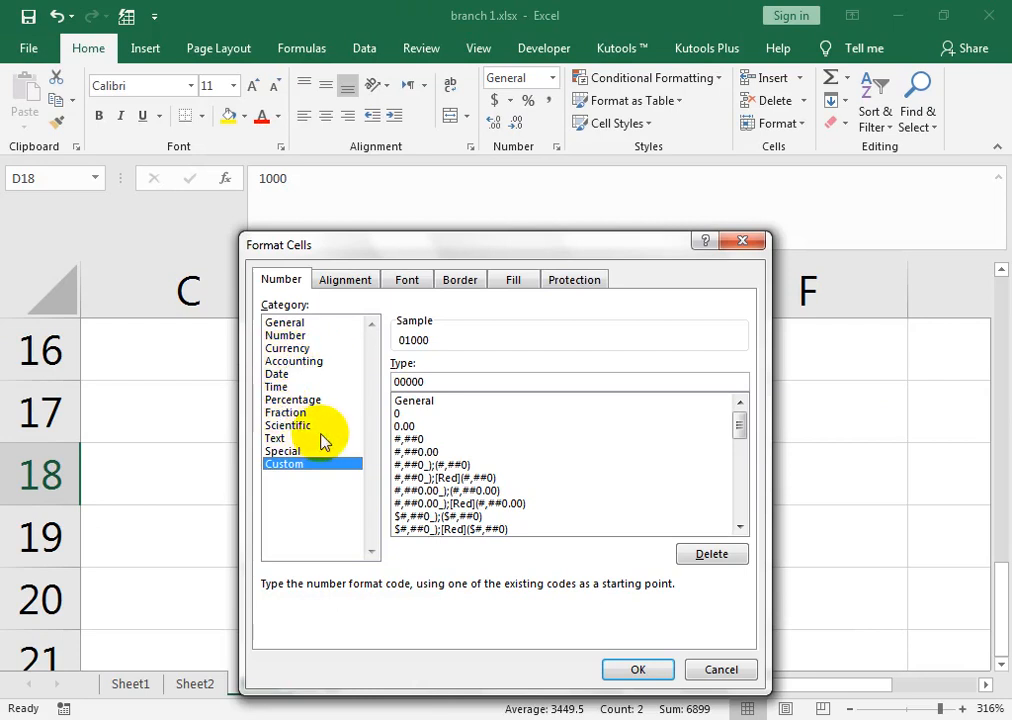
pyautogui.click(274, 375)
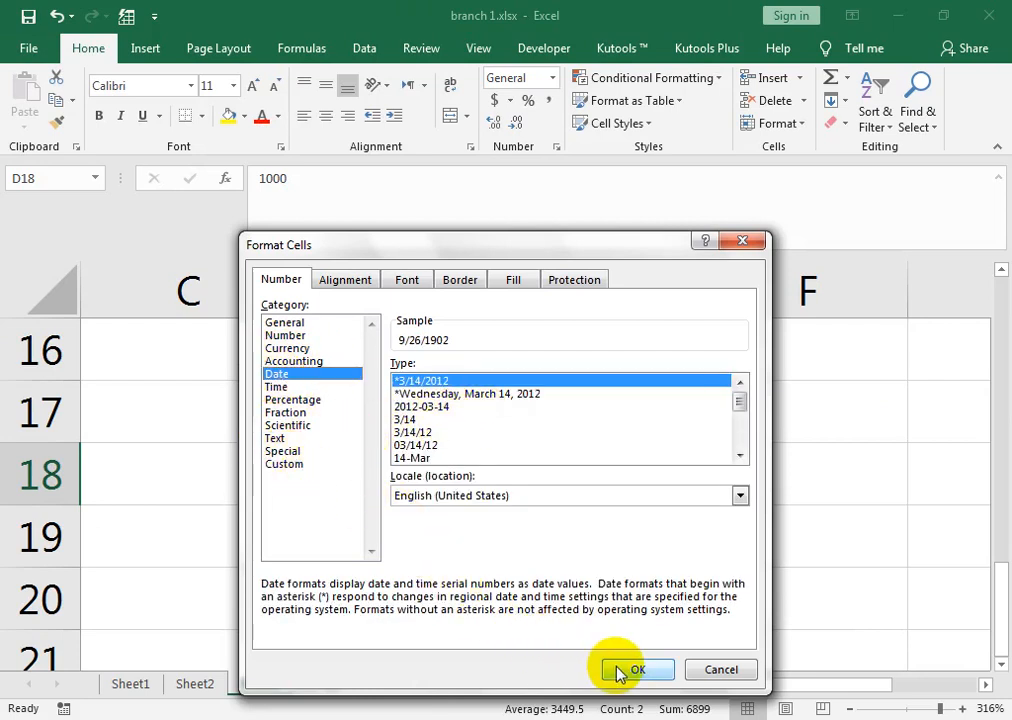
pyautogui.click(718, 670)
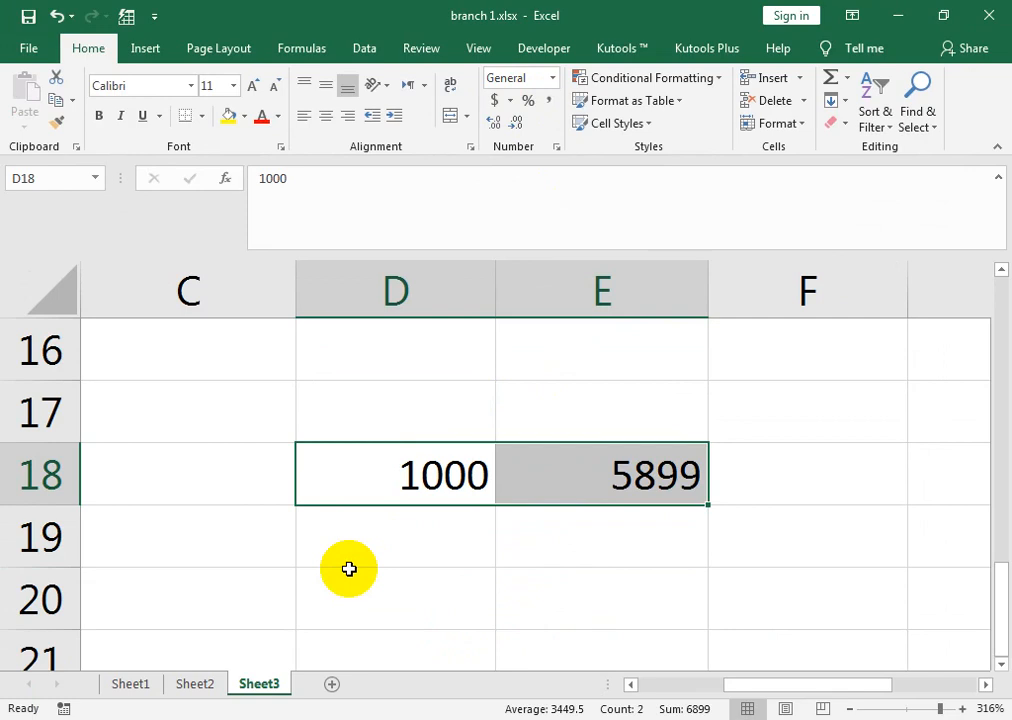
# Select only cell D18, and switch to the browser window with the YouTube channel's videos page.
pyautogui.hotkey('ctrl', 'q')
pyautogui.click(361, 494)
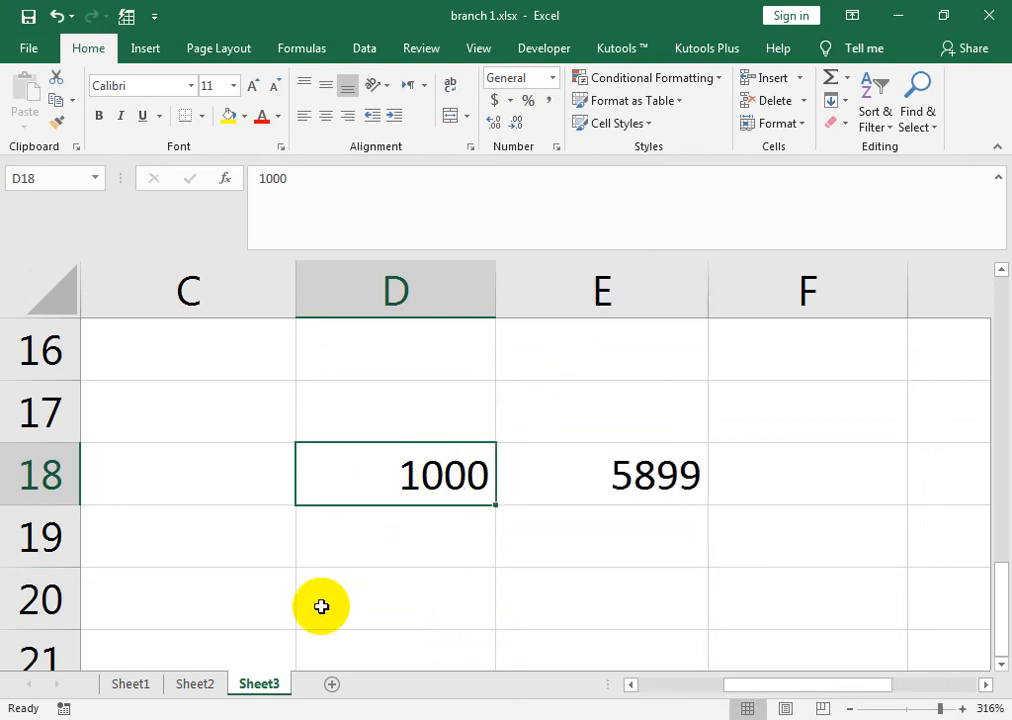
pyautogui.click(361, 670)
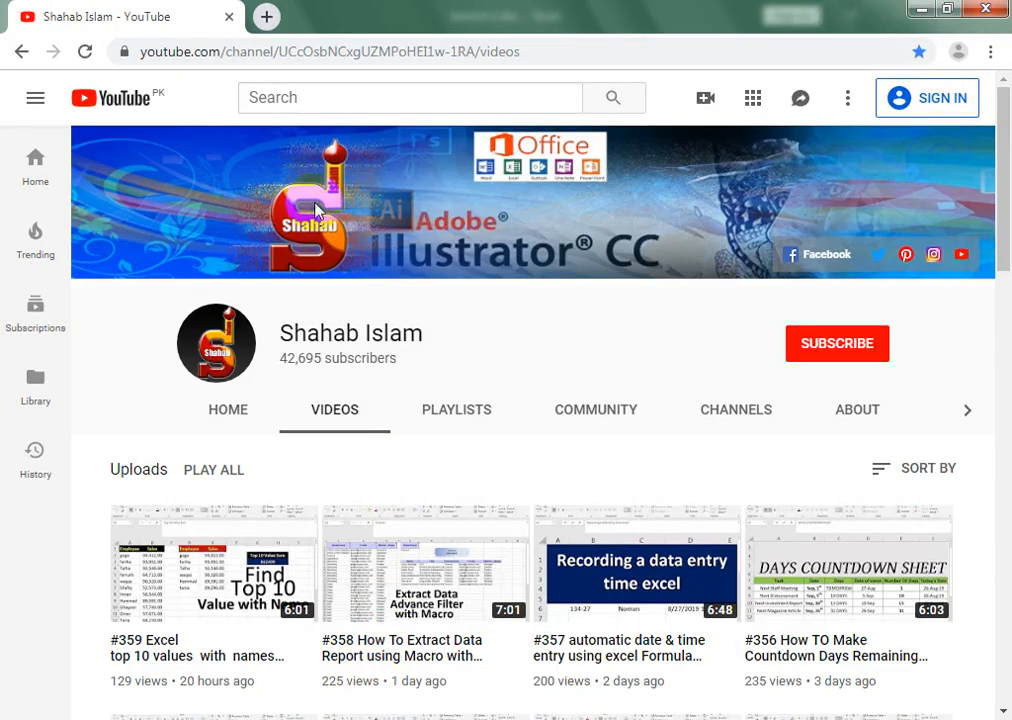